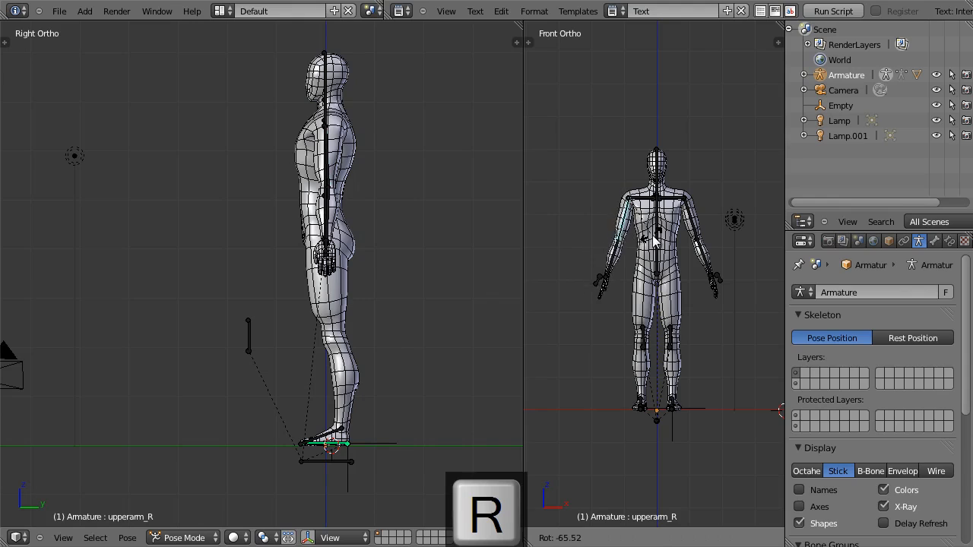
- Finish rotating the right upper arm down beside the body, and scale both fist control bones to 0.5 to curl the fingers
{"action": "left_click", "coordinate": [653, 234]}
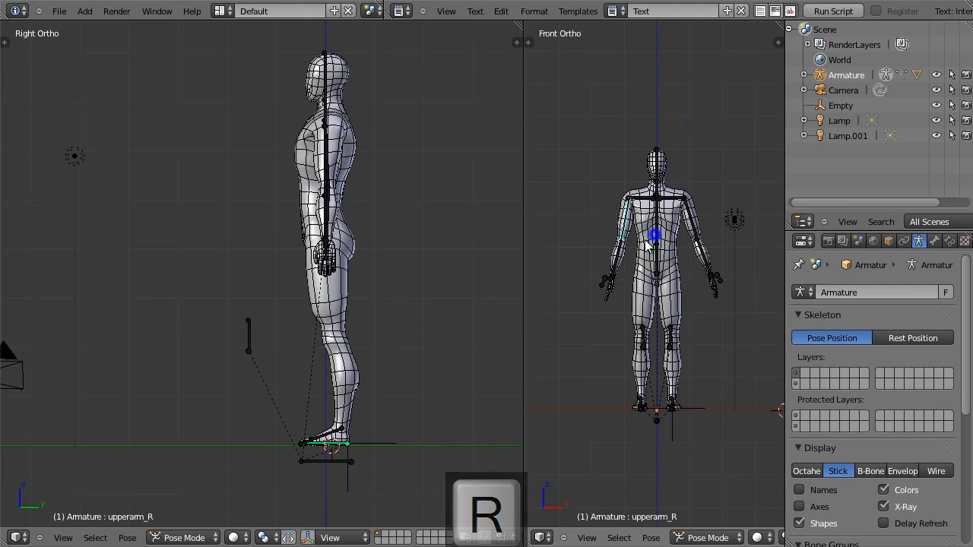
{"action": "right_click", "coordinate": [603, 283]}
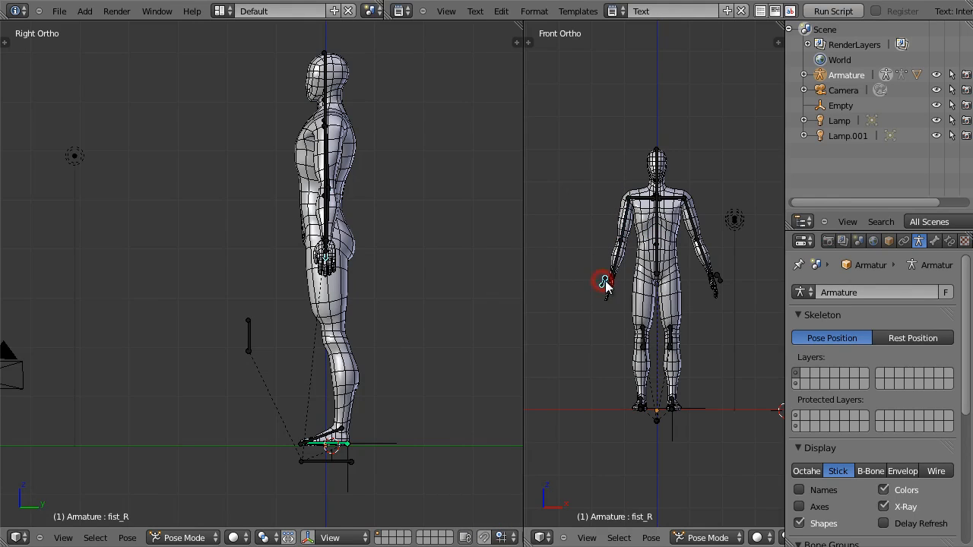
{"action": "right_click", "coordinate": [720, 278], "text": "shift"}
{"action": "key", "text": "s"}
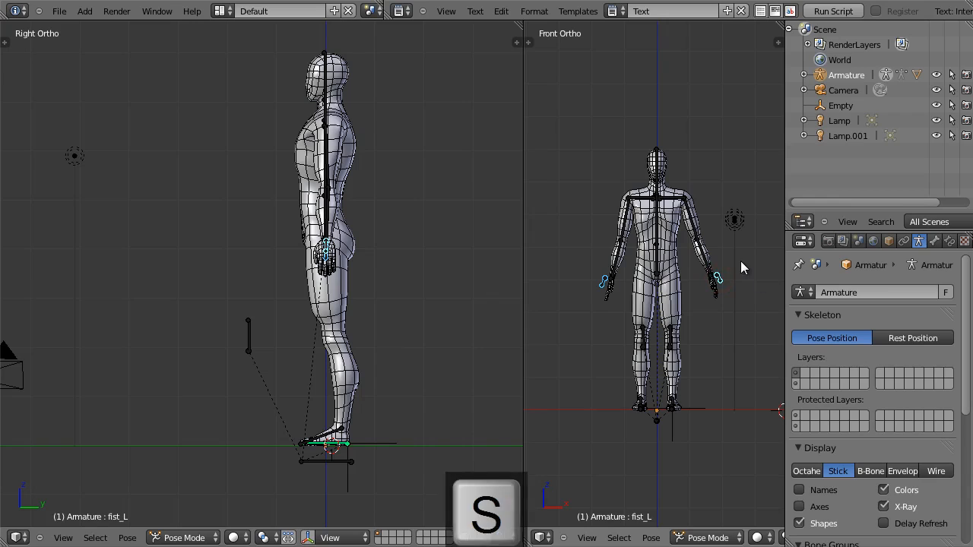
{"action": "key", "text": "period"}
{"action": "key", "text": "5"}
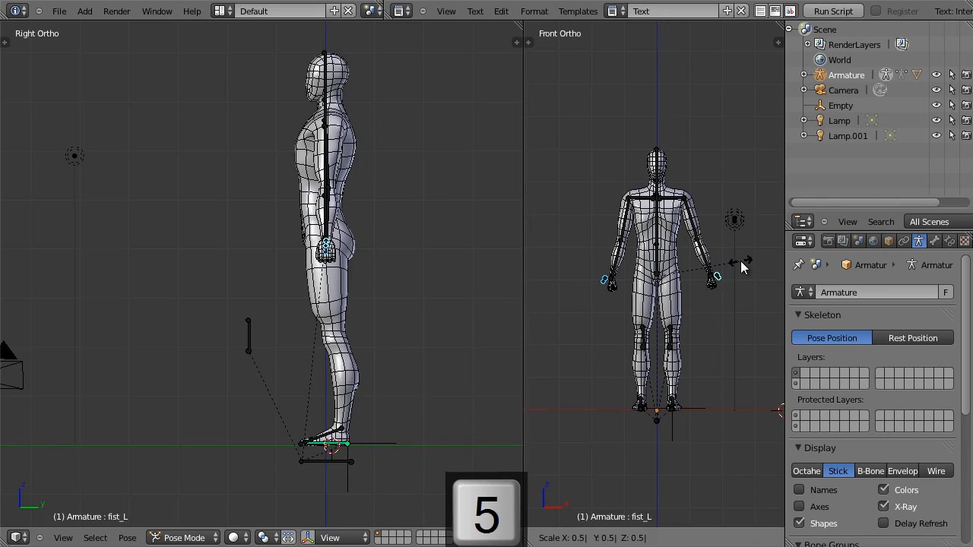
{"action": "key", "text": "Return"}
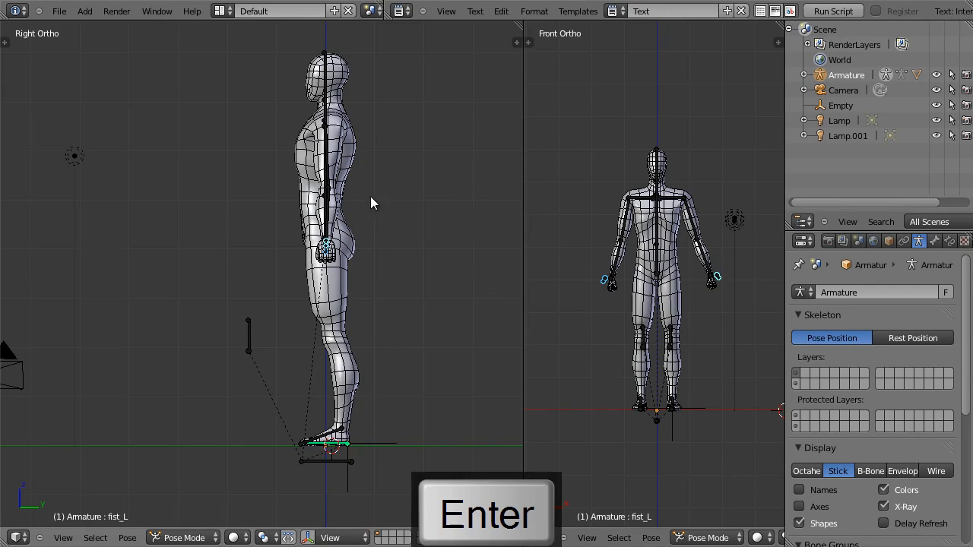
- Rotate the left ball-roll bone about -28 degrees in the side view to raise the left heel and bend the knee
{"action": "right_click", "coordinate": [342, 442]}
{"action": "key", "text": "r"}
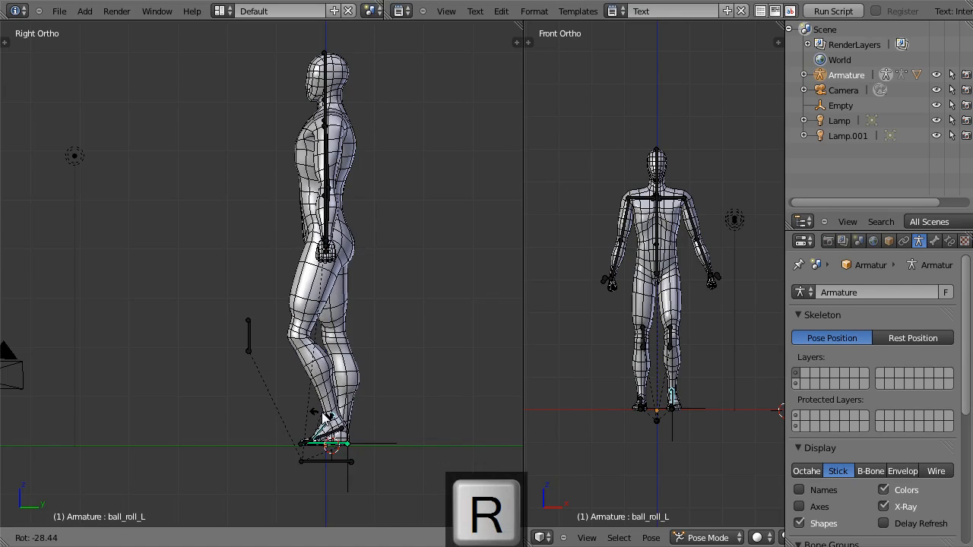
{"action": "left_click", "coordinate": [323, 414]}
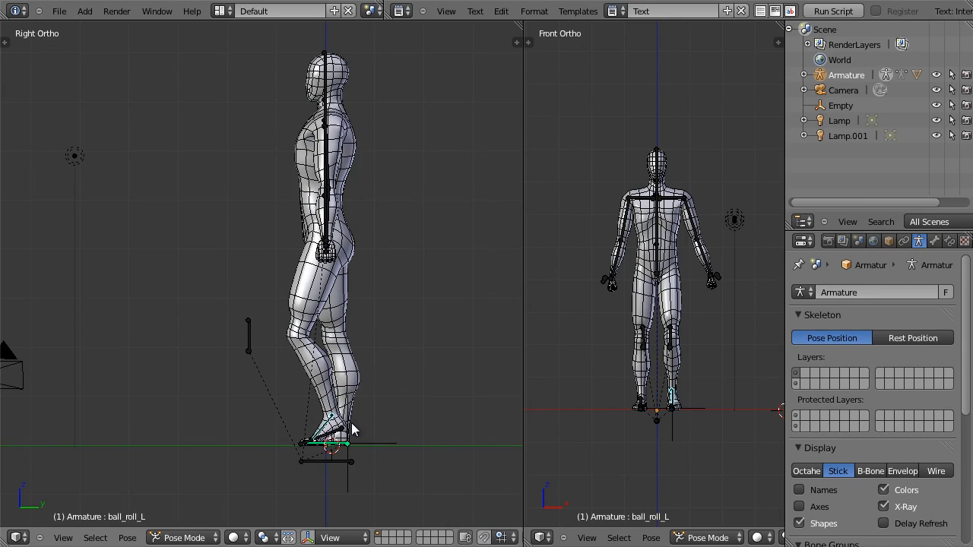
- Move the right foot bone up and behind the body and rotate it so the toes point down and backward
{"action": "right_click", "coordinate": [641, 411]}
{"action": "key", "text": "g"}
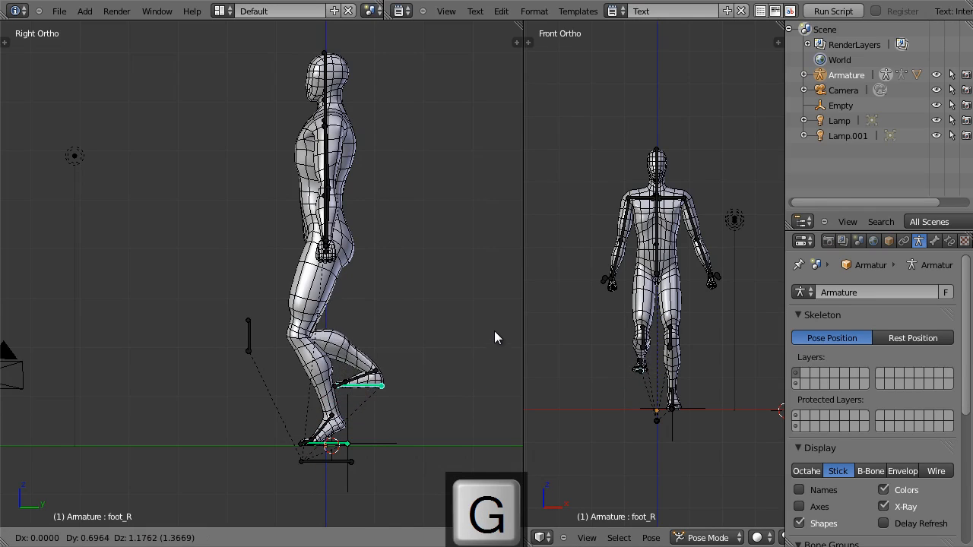
{"action": "left_click", "coordinate": [525, 327]}
{"action": "key", "text": "r"}
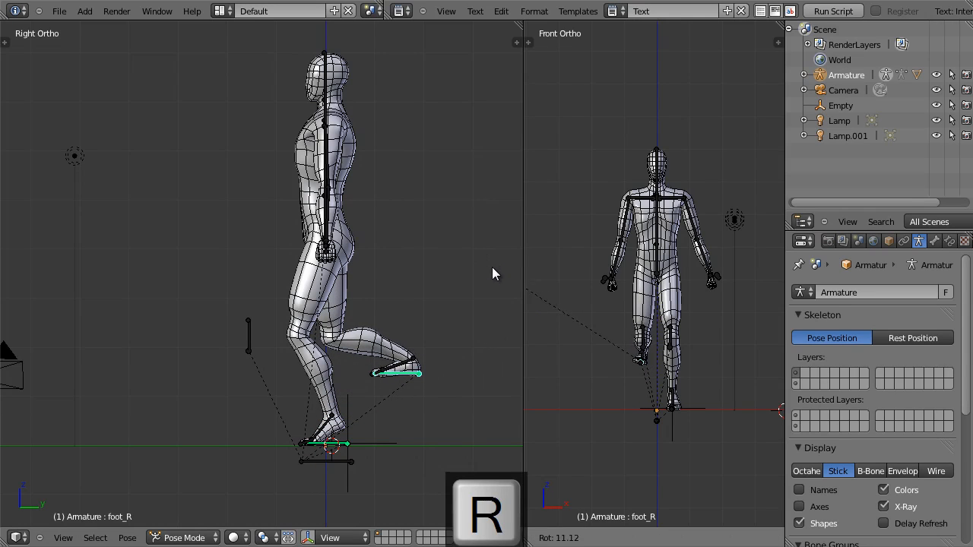
{"action": "key", "text": "Escape"}
{"action": "key", "text": "r"}
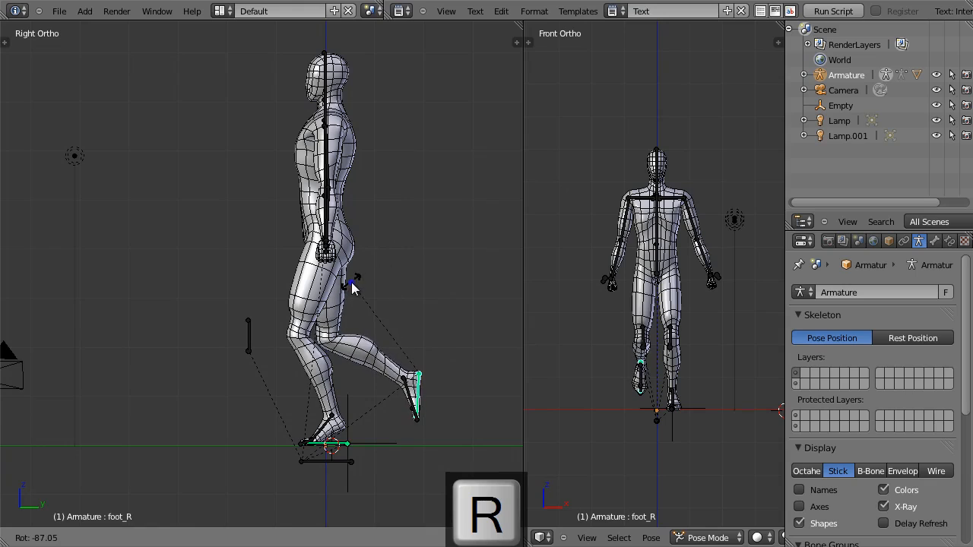
{"action": "key", "text": "g"}
{"action": "left_click", "coordinate": [455, 317]}
{"action": "key", "text": "r"}
{"action": "left_click", "coordinate": [446, 304]}
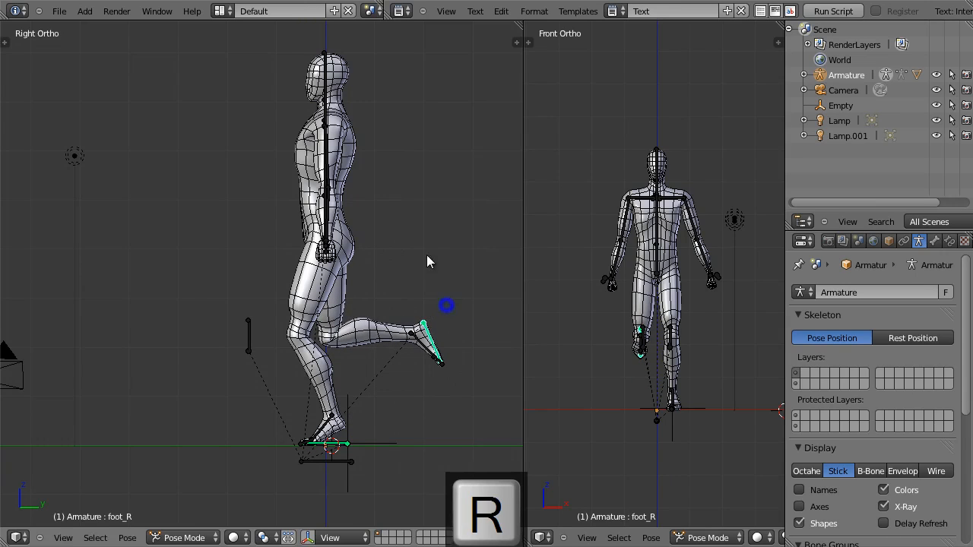
- Rotate the left upper arm slightly backward in the side view and bend the left forearm forward at the elbow
{"action": "right_click", "coordinate": [328, 150]}
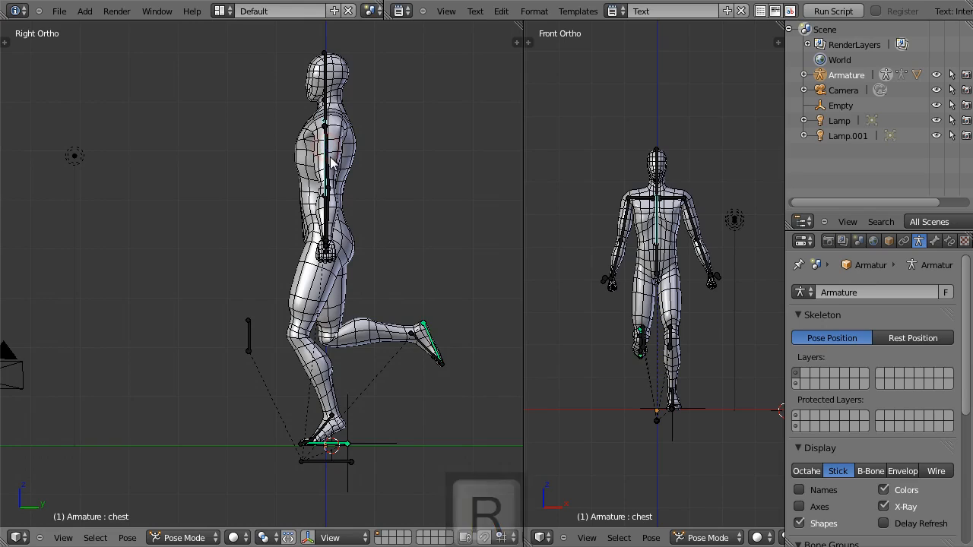
{"action": "right_click", "coordinate": [330, 156]}
{"action": "key", "text": "r"}
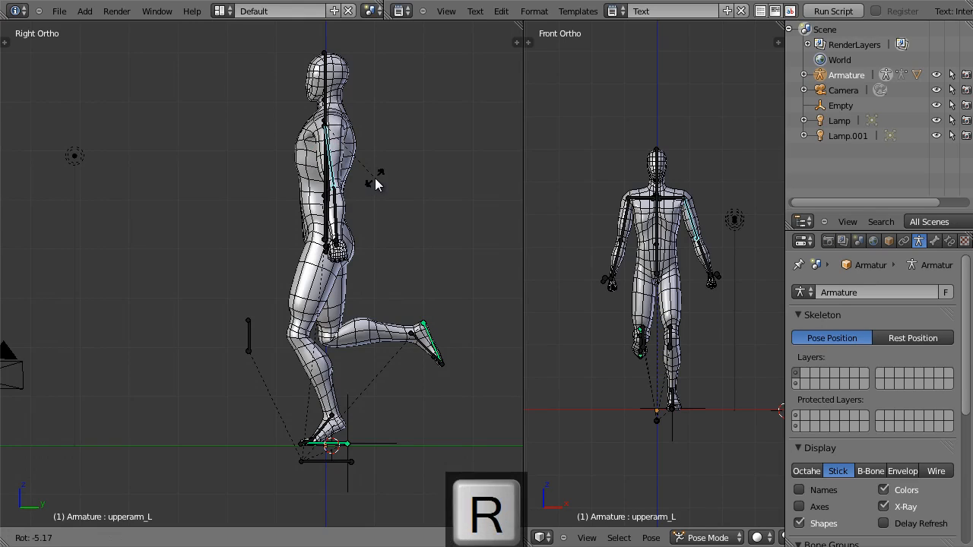
{"action": "left_click", "coordinate": [386, 176]}
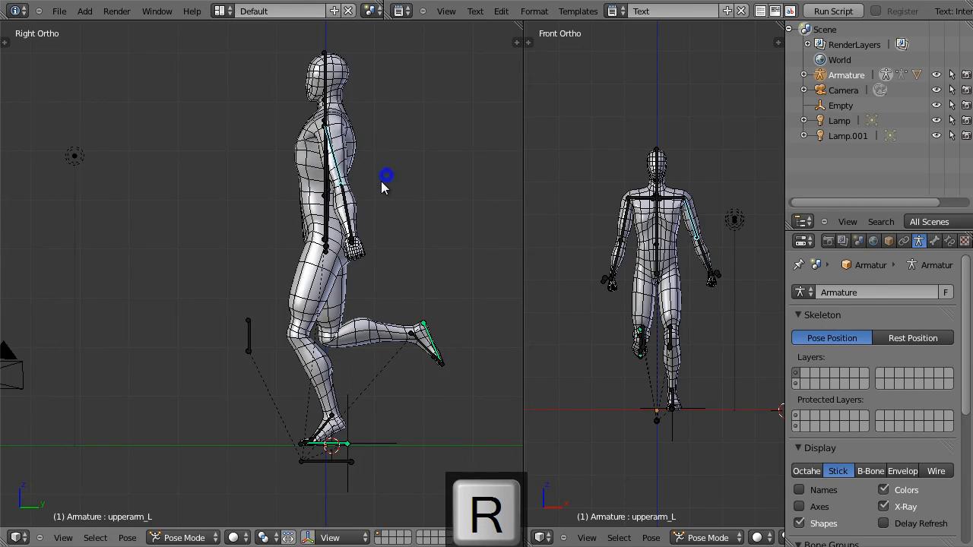
{"action": "right_click", "coordinate": [350, 221]}
{"action": "key", "text": "r"}
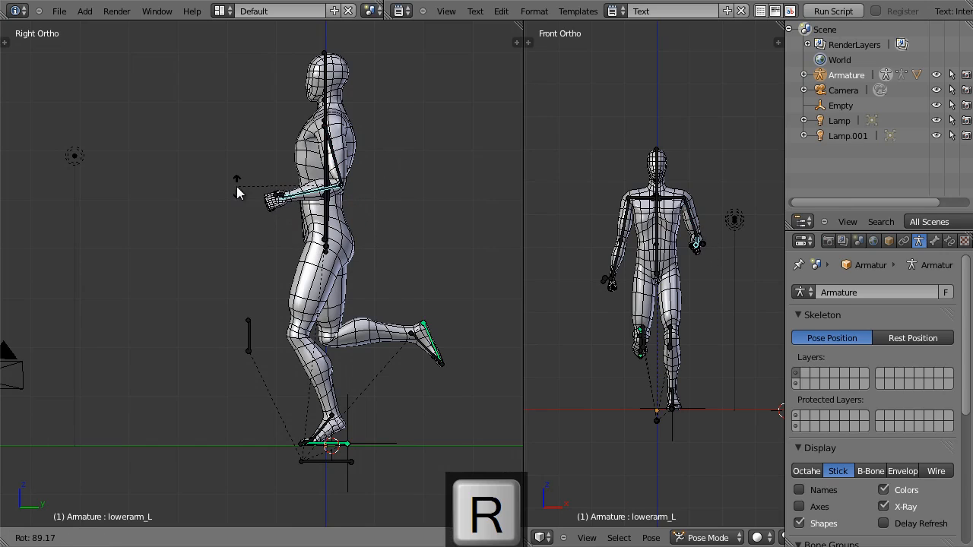
{"action": "left_click", "coordinate": [256, 228]}
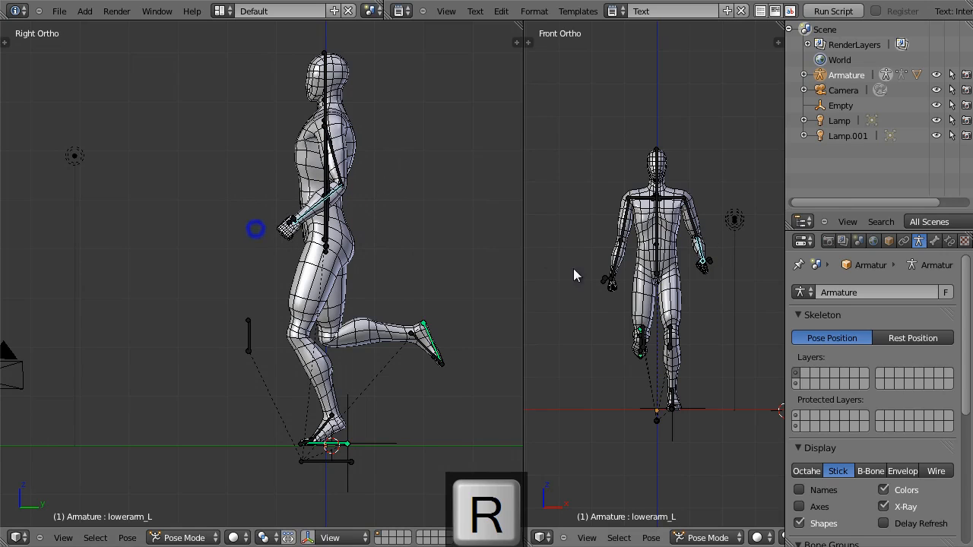
- Rotate the right upper arm backward and bend the right forearm forward in the side view
{"action": "right_click", "coordinate": [625, 228]}
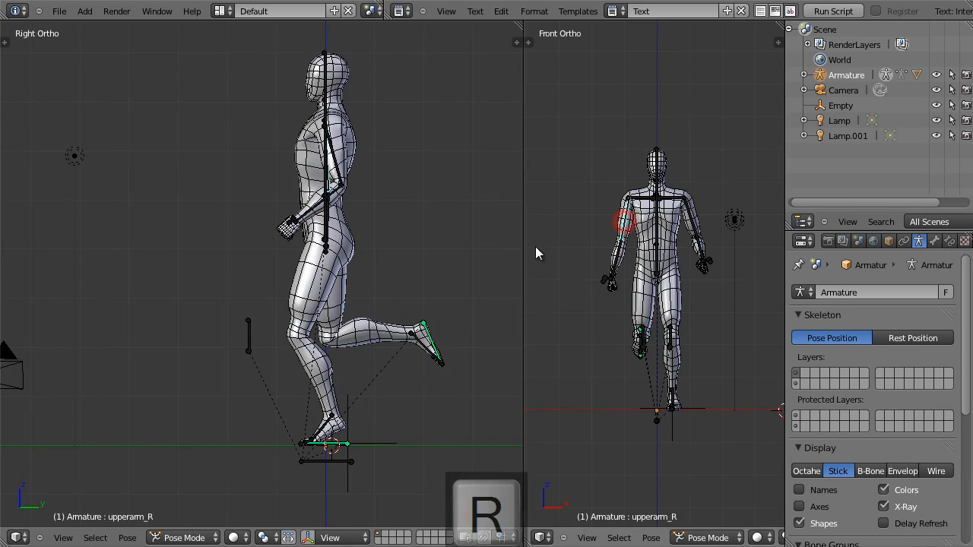
{"action": "key", "text": "r"}
{"action": "left_click", "coordinate": [448, 216]}
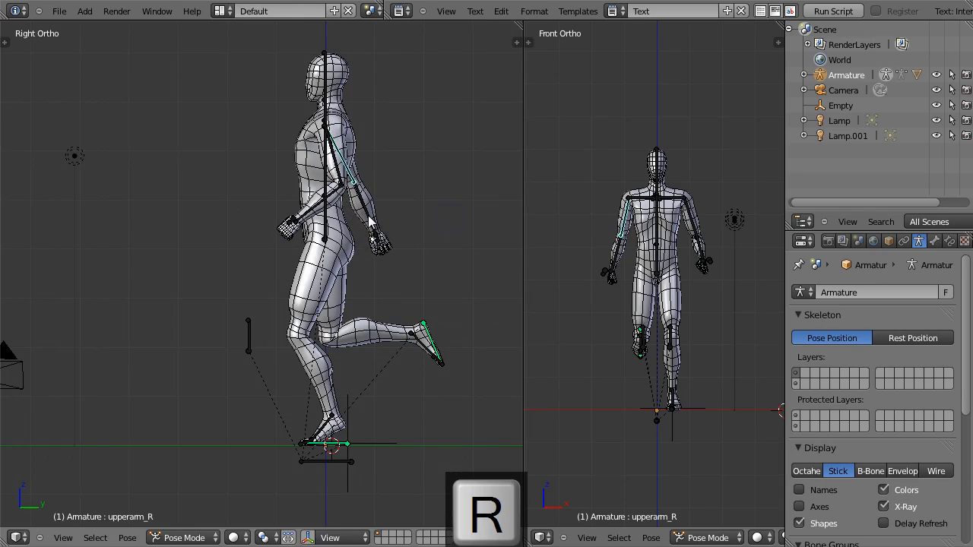
{"action": "right_click", "coordinate": [368, 219]}
{"action": "key", "text": "r"}
{"action": "left_click", "coordinate": [304, 217]}
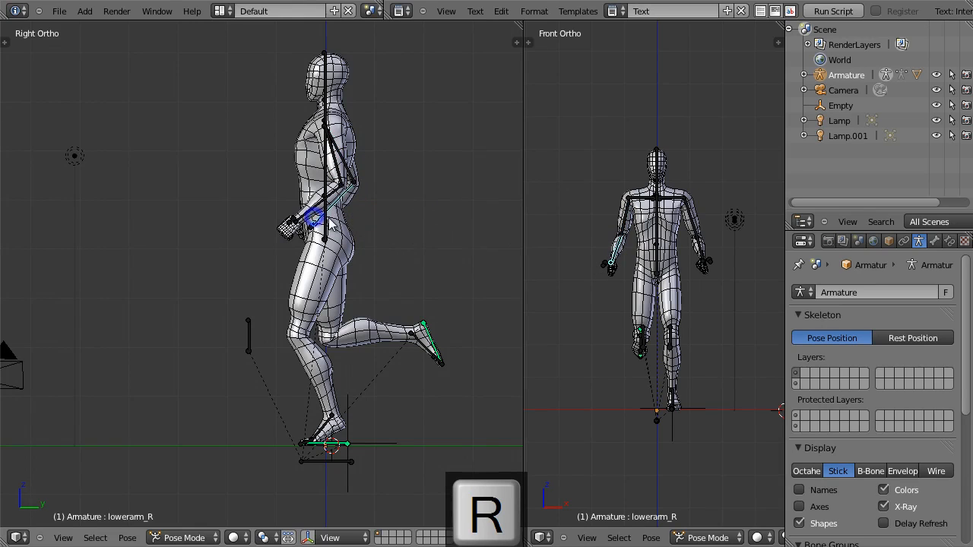
- Rotate the hips bone and the chest bone forward in the side view so the torso leans into the run
{"action": "right_click", "coordinate": [325, 221]}
{"action": "key", "text": "r"}
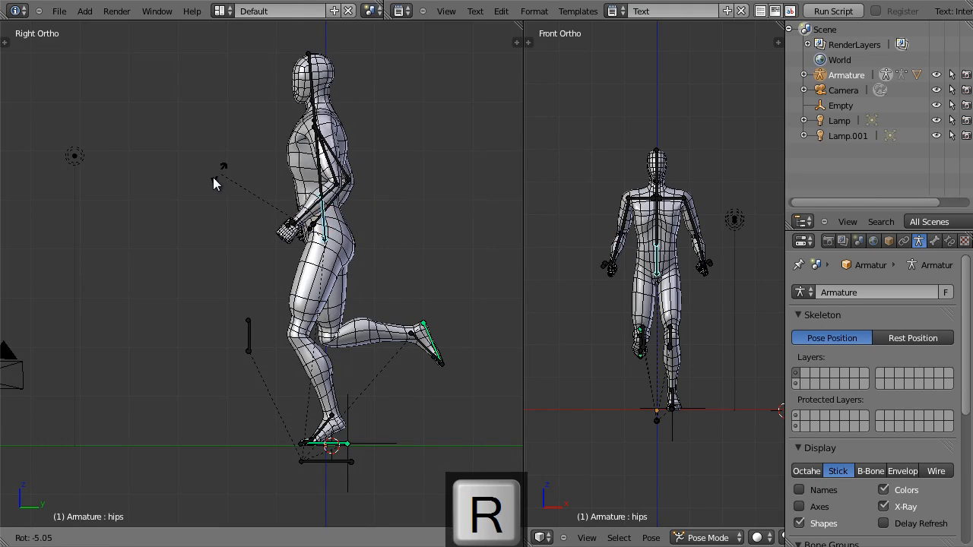
{"action": "left_click", "coordinate": [197, 192]}
{"action": "right_click", "coordinate": [302, 171]}
{"action": "key", "text": "r"}
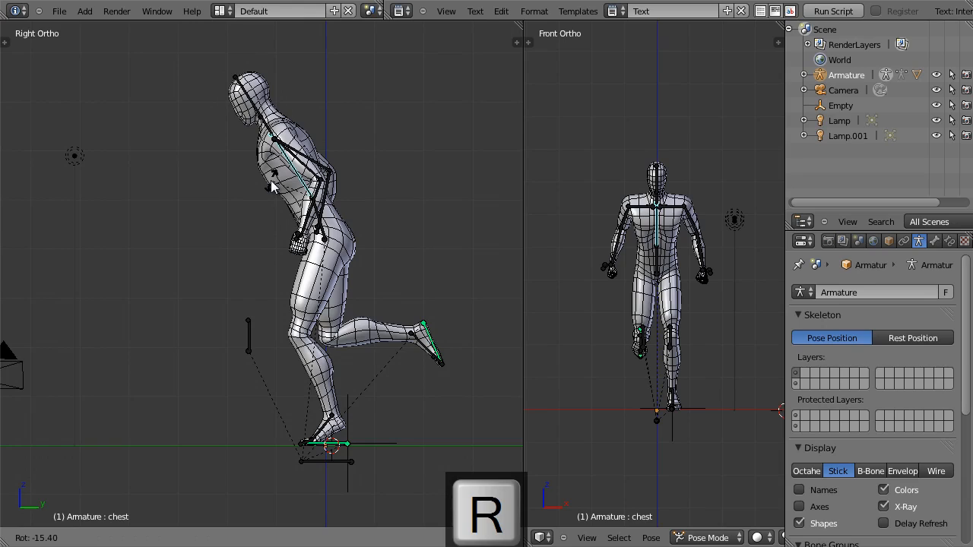
{"action": "left_click", "coordinate": [271, 188]}
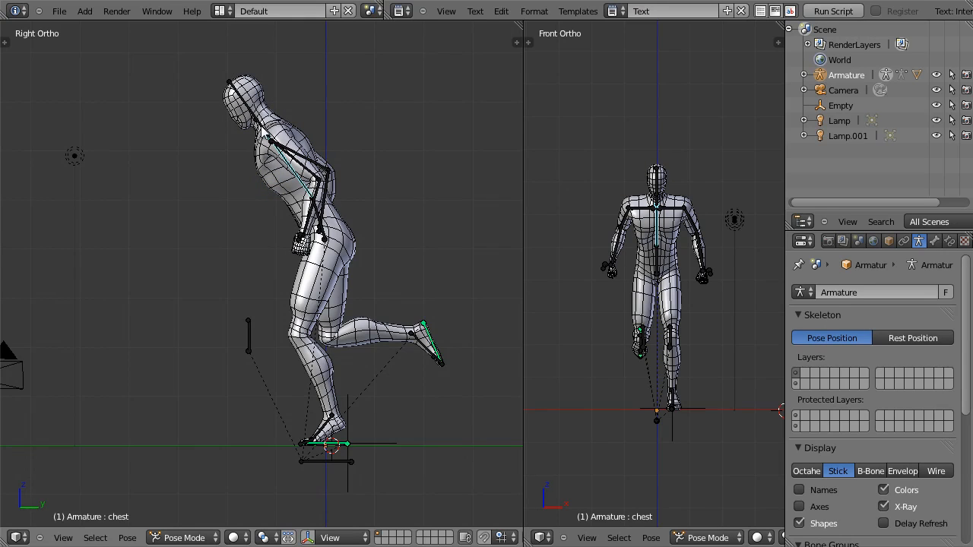
- Rotate the head bone back up by about 9 degrees in the side view
{"action": "right_click", "coordinate": [244, 105]}
{"action": "key", "text": "r"}
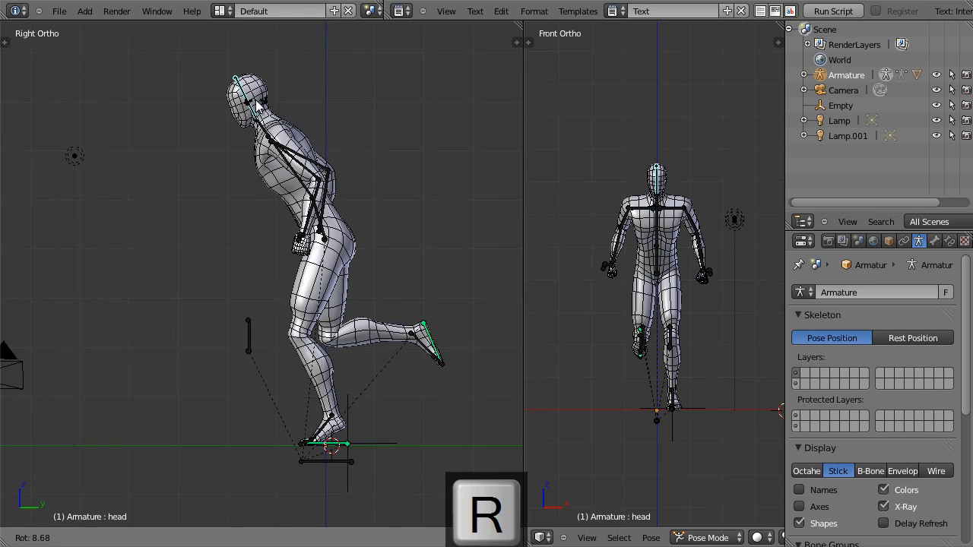
{"action": "left_click", "coordinate": [257, 106]}
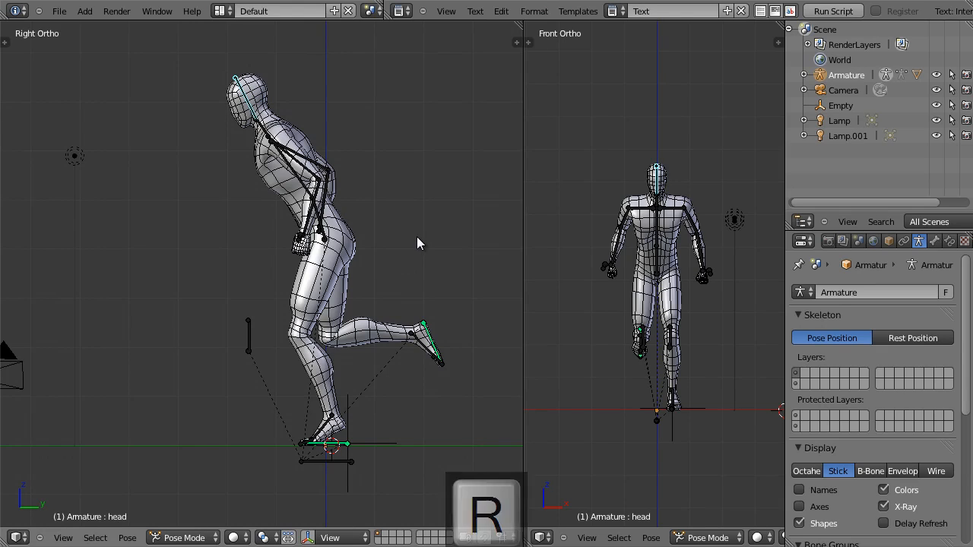
- Insert a LocRot keyframe for all bones of the armature on frame 1
{"action": "key", "text": "a"}
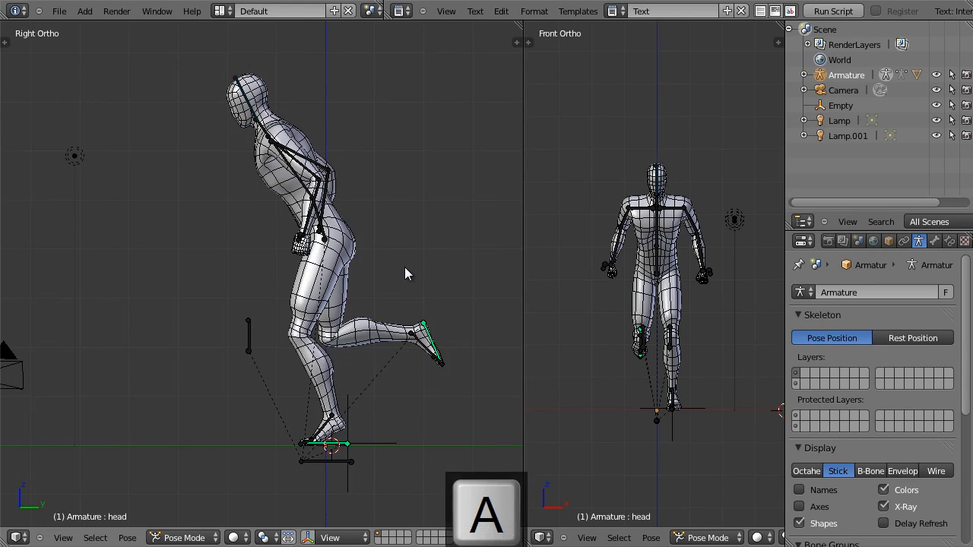
{"action": "key", "text": "i"}
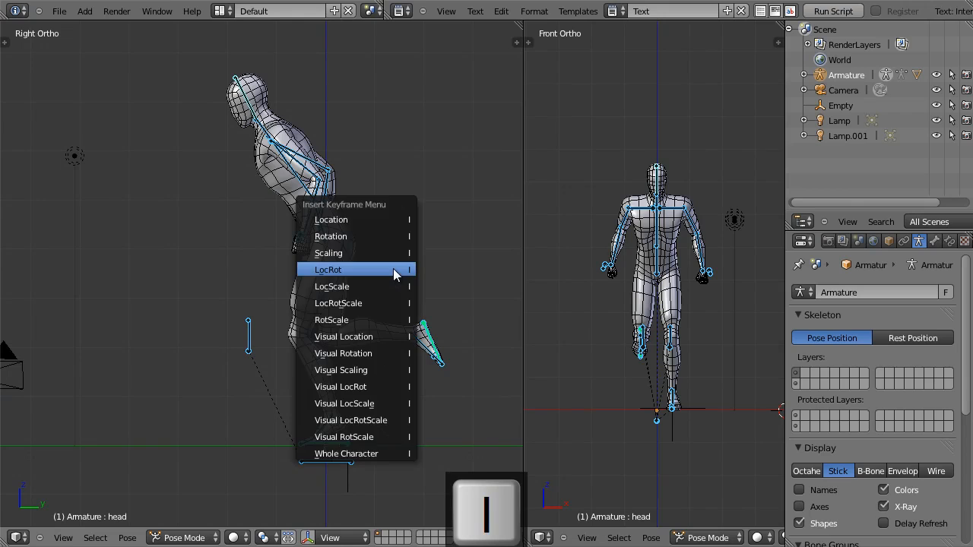
{"action": "left_click", "coordinate": [393, 269]}
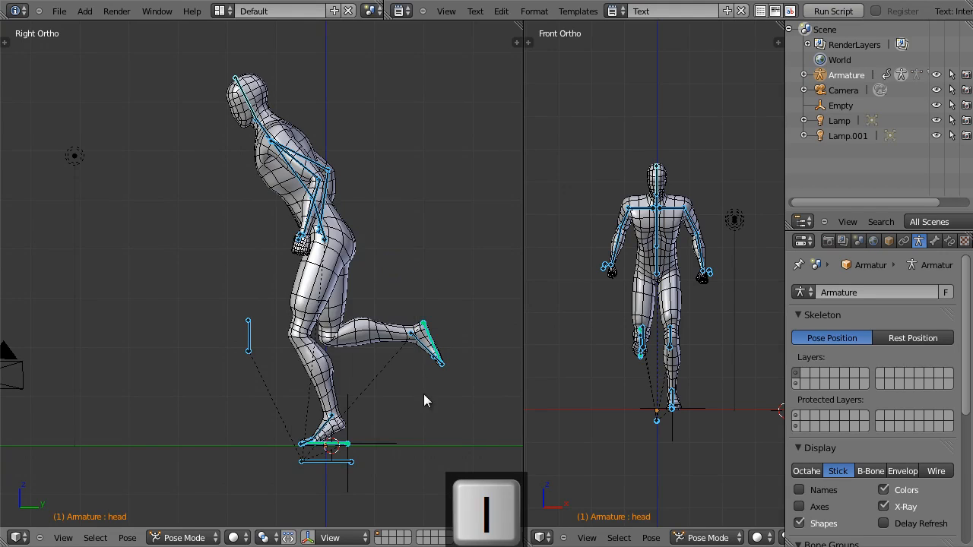
- Split a strip off below the side view, make it a Timeline, and enable automatic keyframe insertion
{"action": "left_click_drag", "start_coordinate": [9, 541], "coordinate": [34, 469]}
{"action": "left_click", "coordinate": [17, 537]}
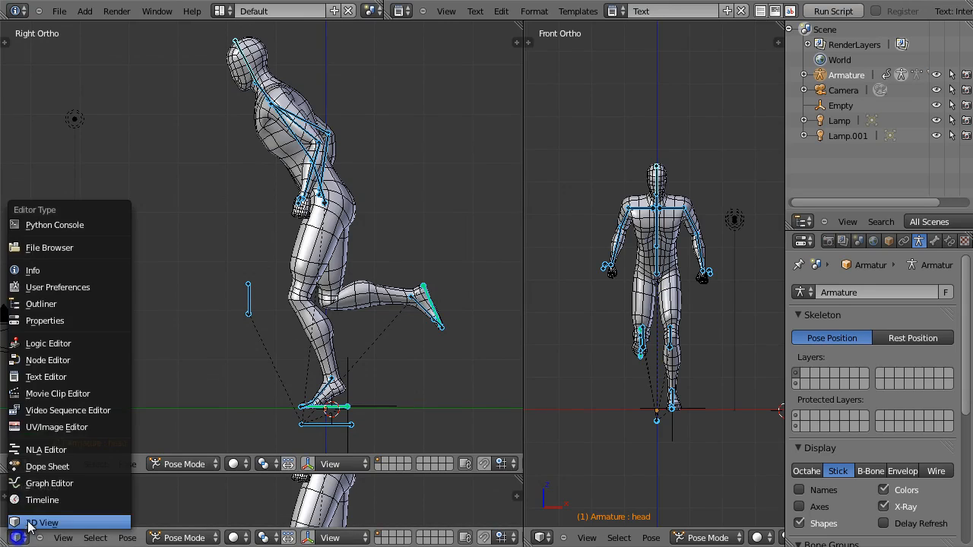
{"action": "left_click", "coordinate": [44, 501]}
{"action": "scroll", "coordinate": [470, 541], "scroll_direction": "right", "scroll_amount": 8}
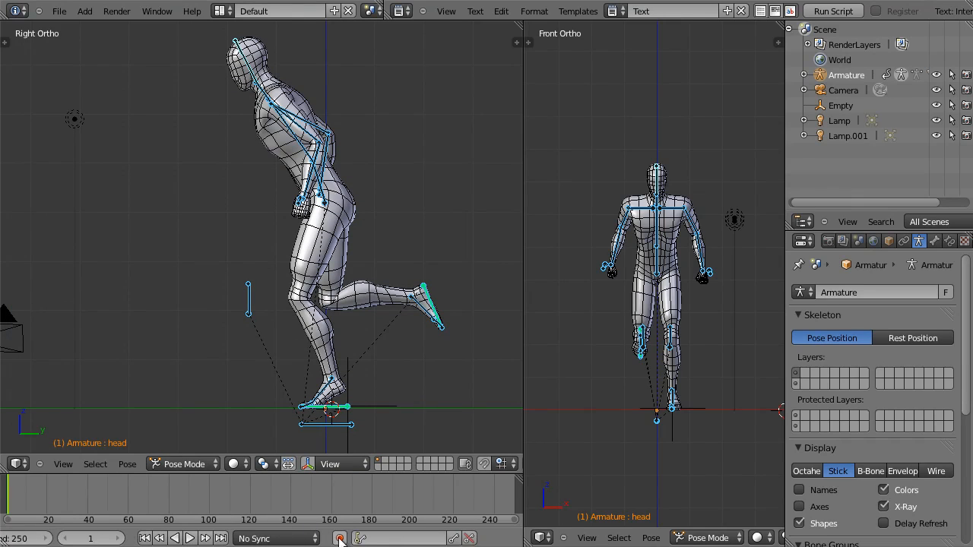
{"action": "left_click", "coordinate": [340, 538]}
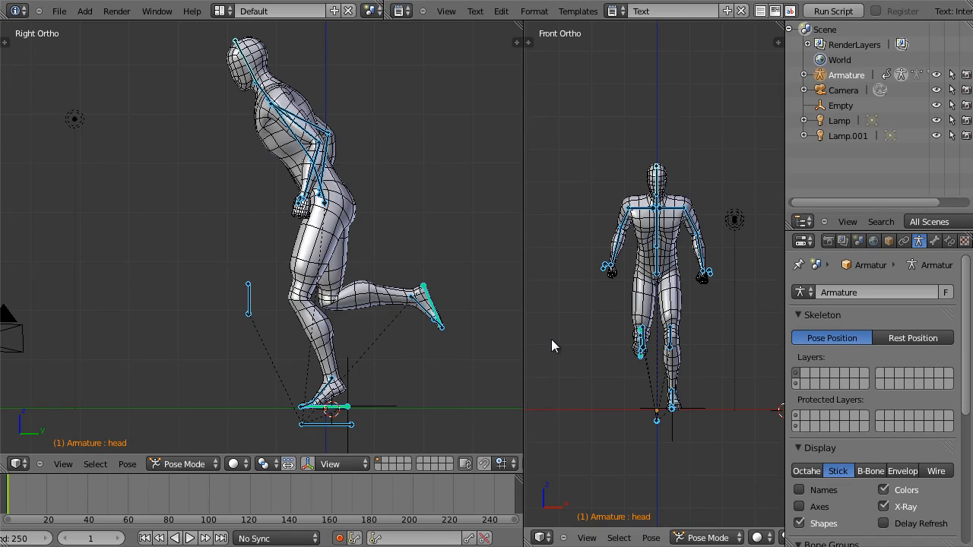
- Change the side view area into a Dope Sheet in Action Editor mode
{"action": "left_click", "coordinate": [20, 464]}
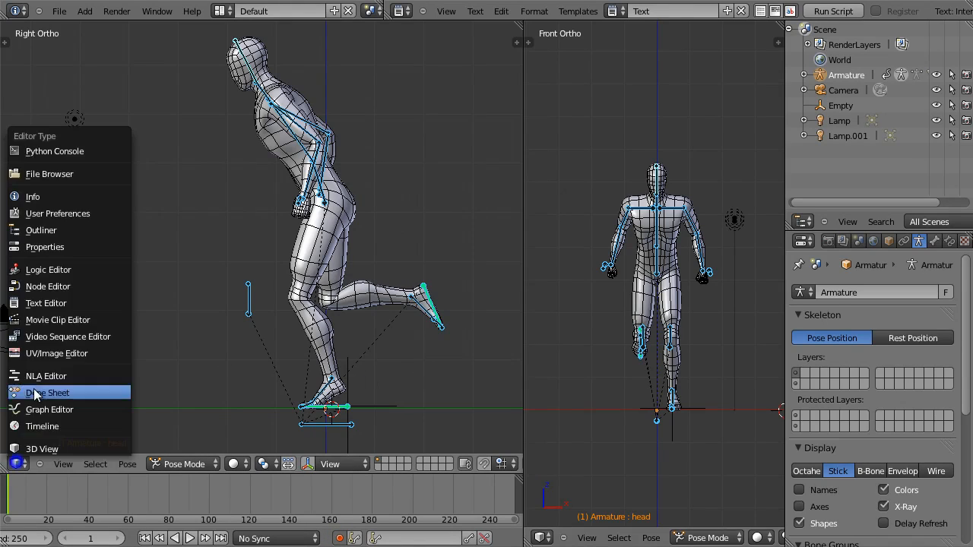
{"action": "left_click", "coordinate": [81, 392]}
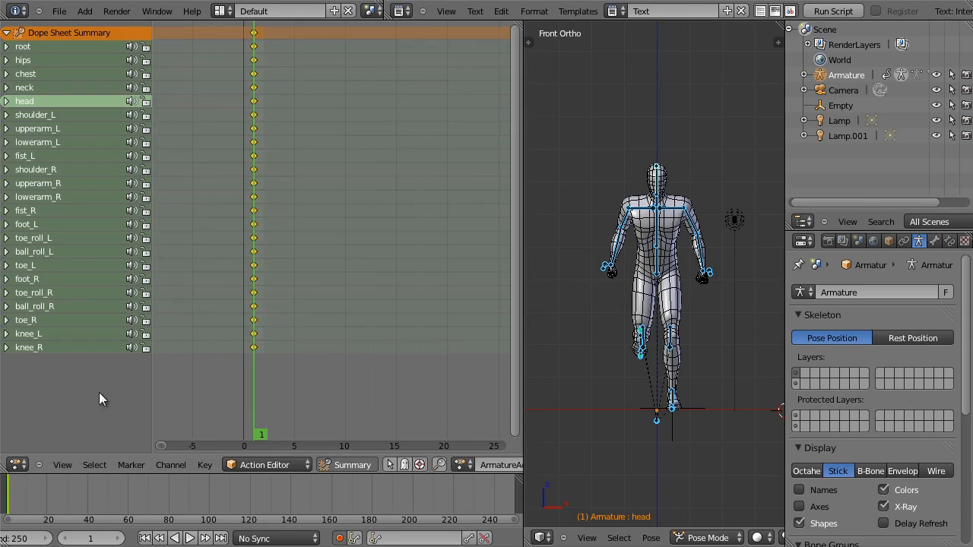
{"action": "left_click", "coordinate": [263, 466]}
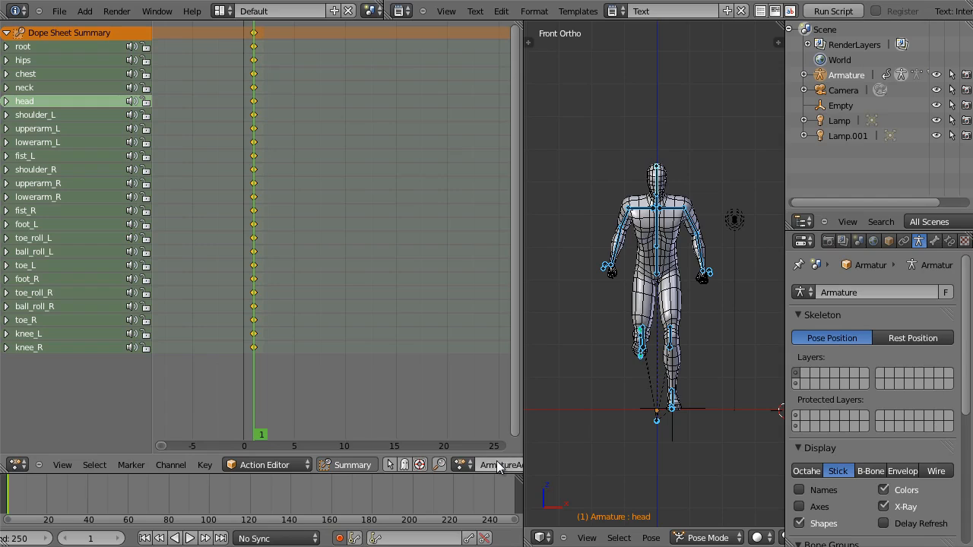
- Rename the armature's action as RunAction
{"action": "key", "text": "shift+r"}
{"action": "type", "text": "unAction"}
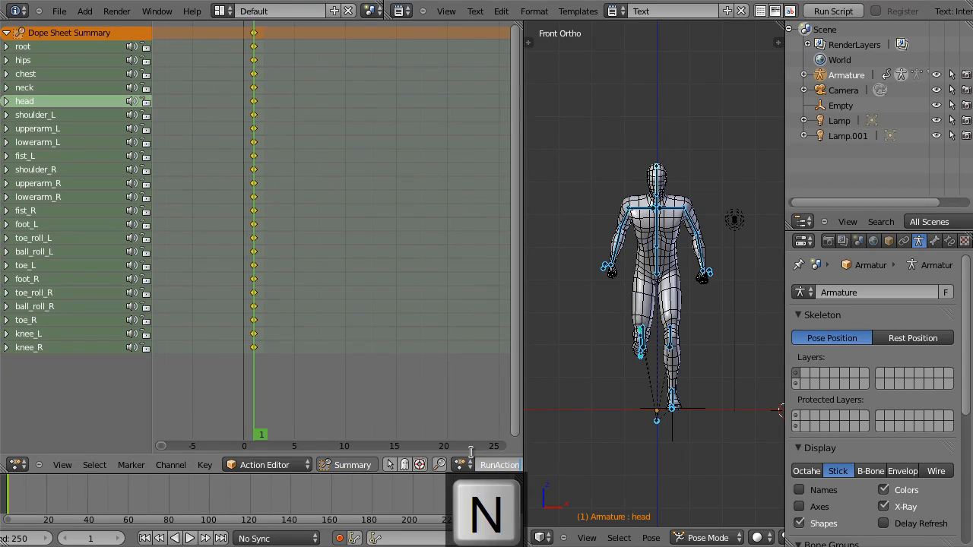
{"action": "key", "text": "Return"}
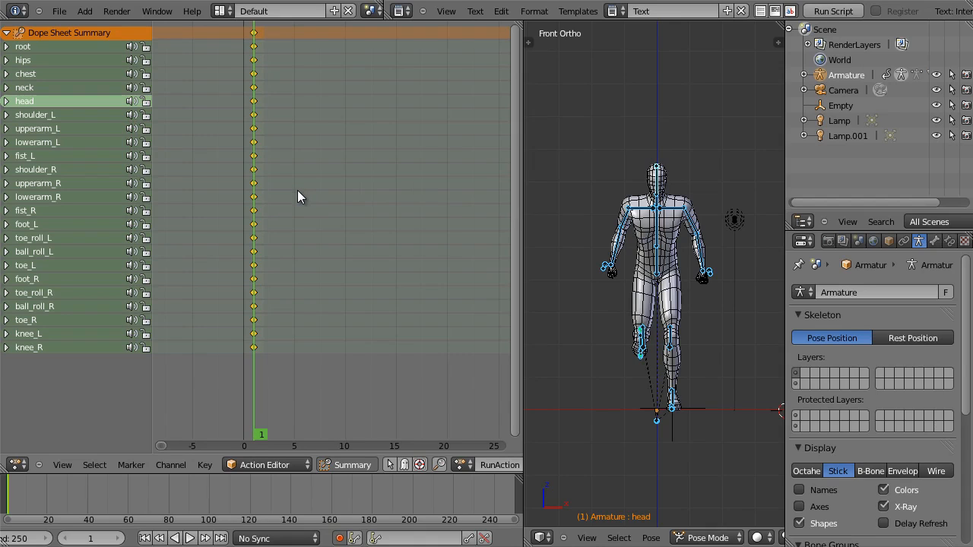
- Copy the frame 1 pose, paste it mirrored on frame 11, and paste it unflipped on frame 21
{"action": "key", "text": "KP_3"}
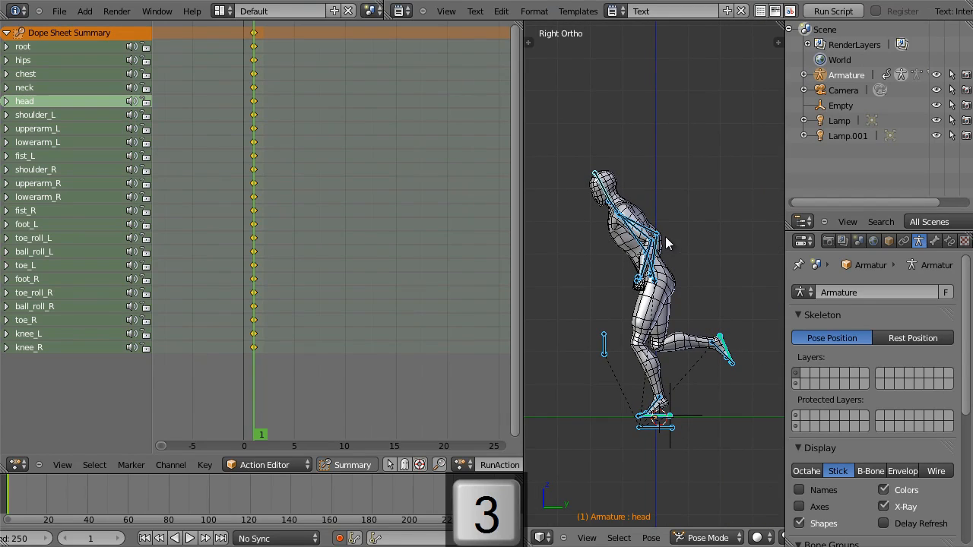
{"action": "key", "text": "ctrl+c"}
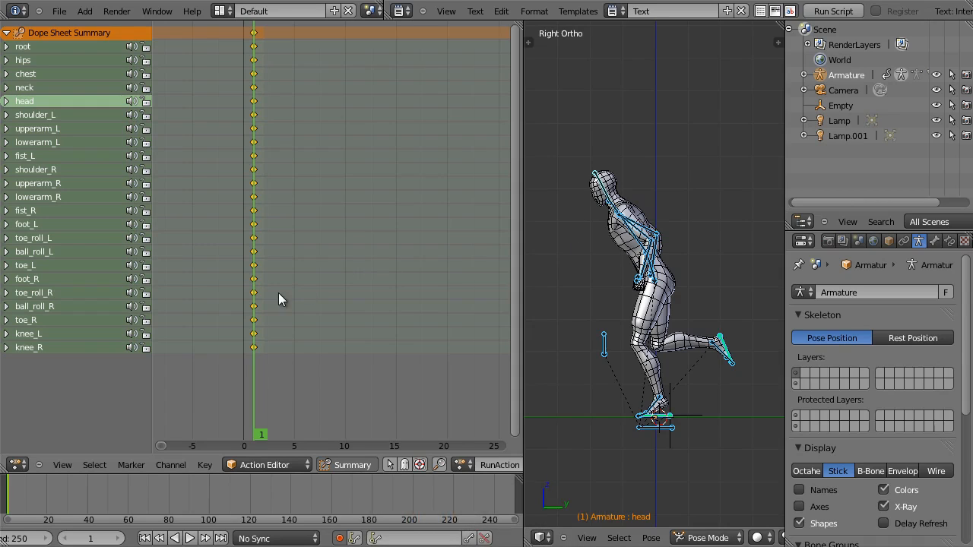
{"action": "key", "text": "shift+Up"}
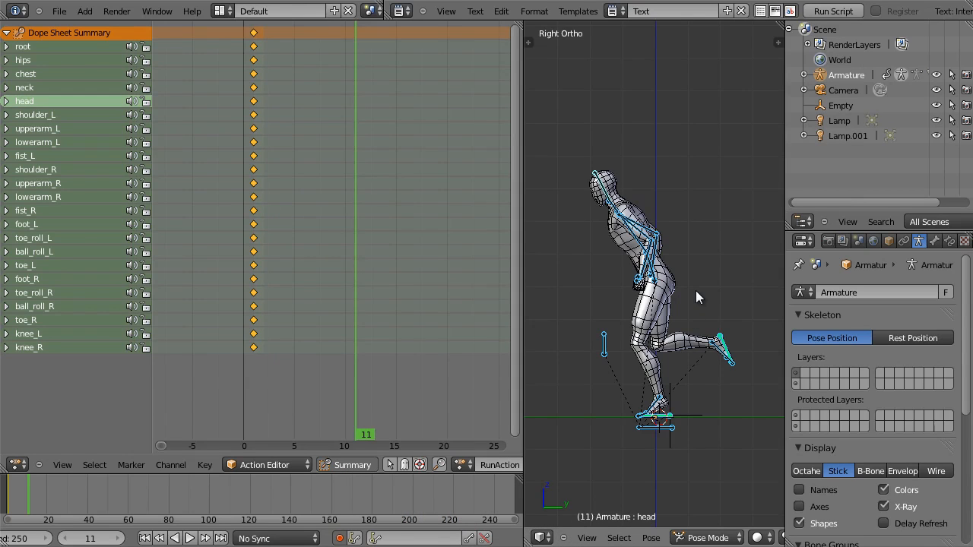
{"action": "key", "text": "ctrl+shift+v"}
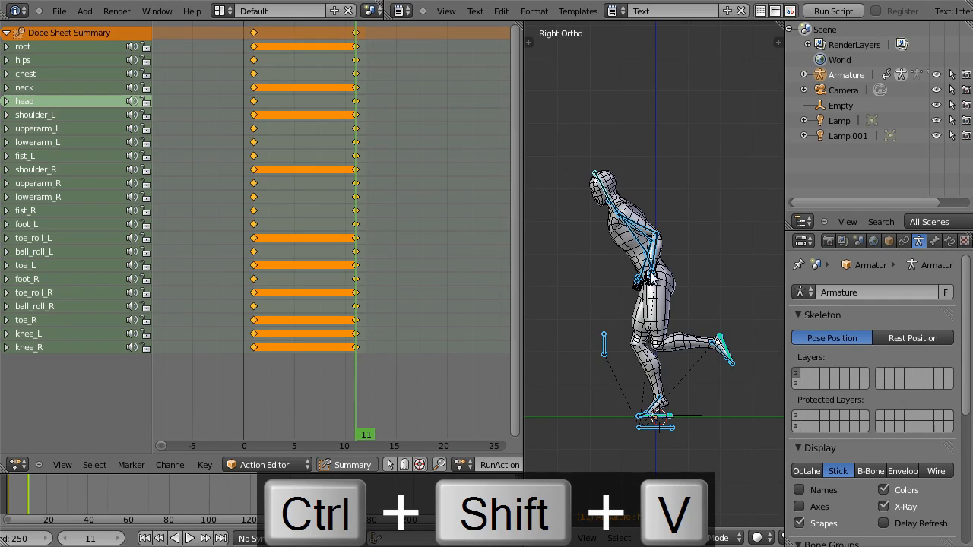
{"action": "key", "text": "shift+Up"}
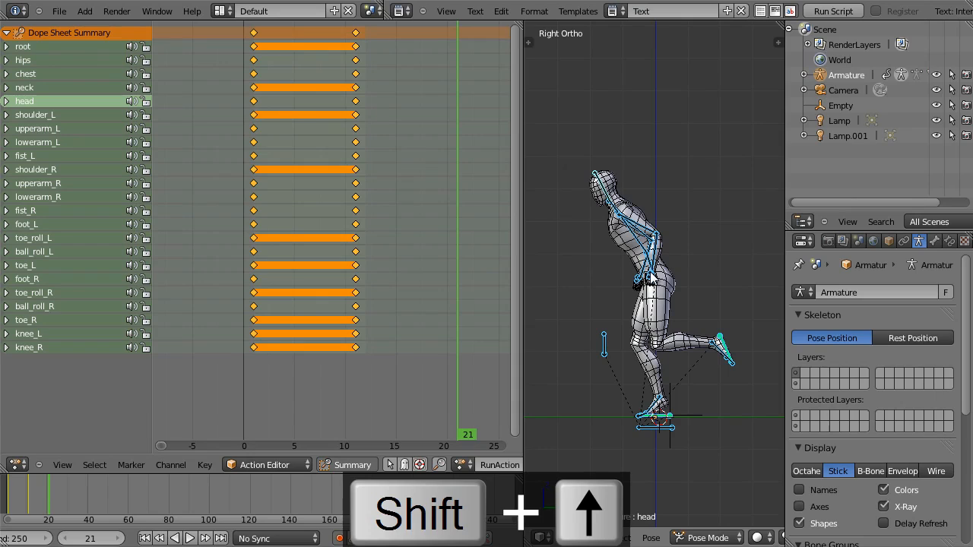
{"action": "key", "text": "ctrl+v"}
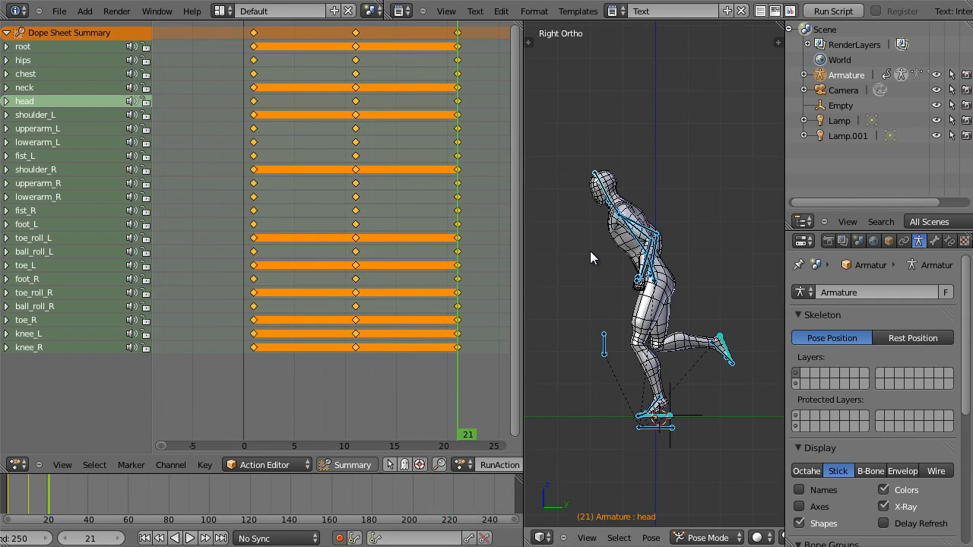
- On frame 6, move the right foot bone forward of the body in the right side view
{"action": "left_click_drag", "start_coordinate": [454, 265], "coordinate": [255, 276]}
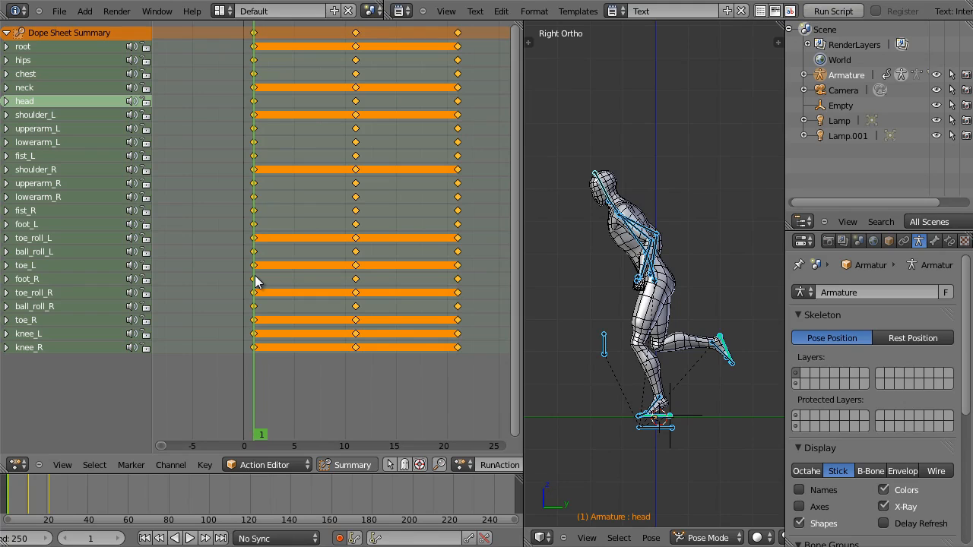
{"action": "left_click_drag", "start_coordinate": [256, 276], "coordinate": [312, 283]}
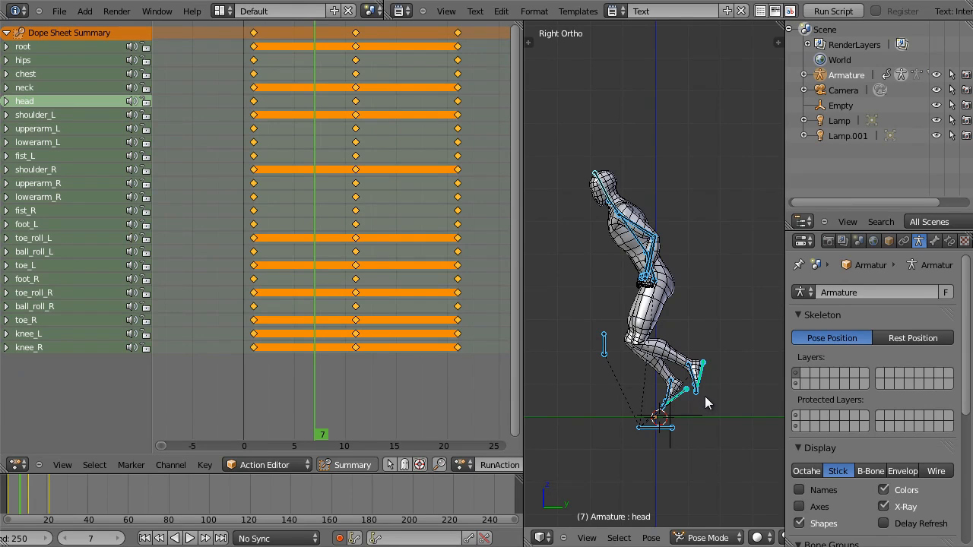
{"action": "mouse_move", "coordinate": [310, 341]}
{"action": "left_mouse_down"}
{"action": "mouse_move", "coordinate": [266, 335]}
{"action": "mouse_move", "coordinate": [324, 333]}
{"action": "mouse_move", "coordinate": [307, 333]}
{"action": "left_mouse_up"}
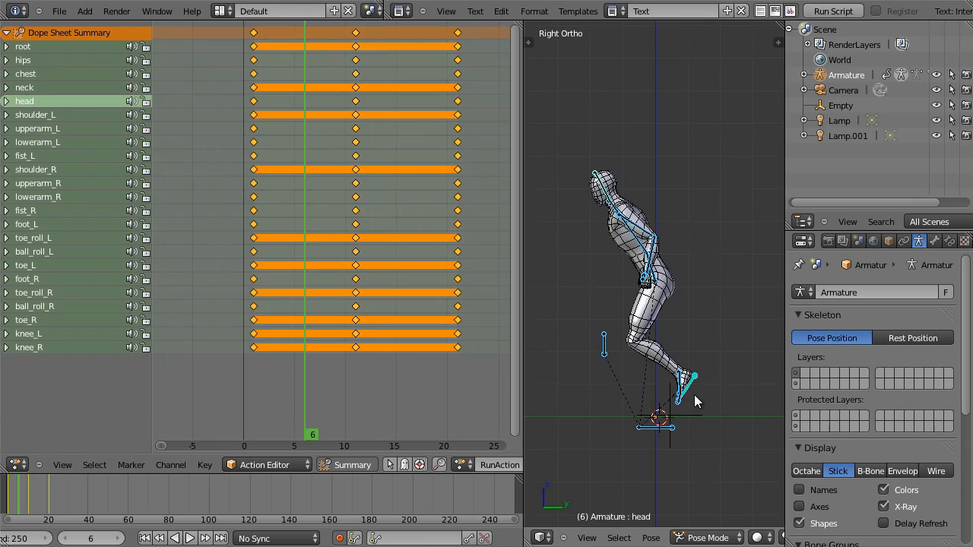
{"action": "middle_click_drag", "start_coordinate": [659, 381], "coordinate": [739, 390]}
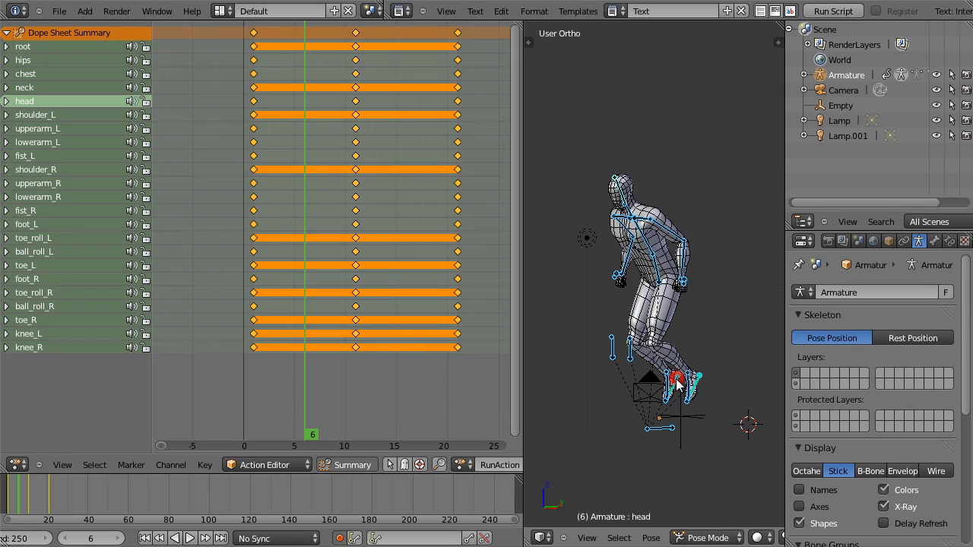
{"action": "right_click", "coordinate": [680, 386]}
{"action": "key", "text": "KP_3"}
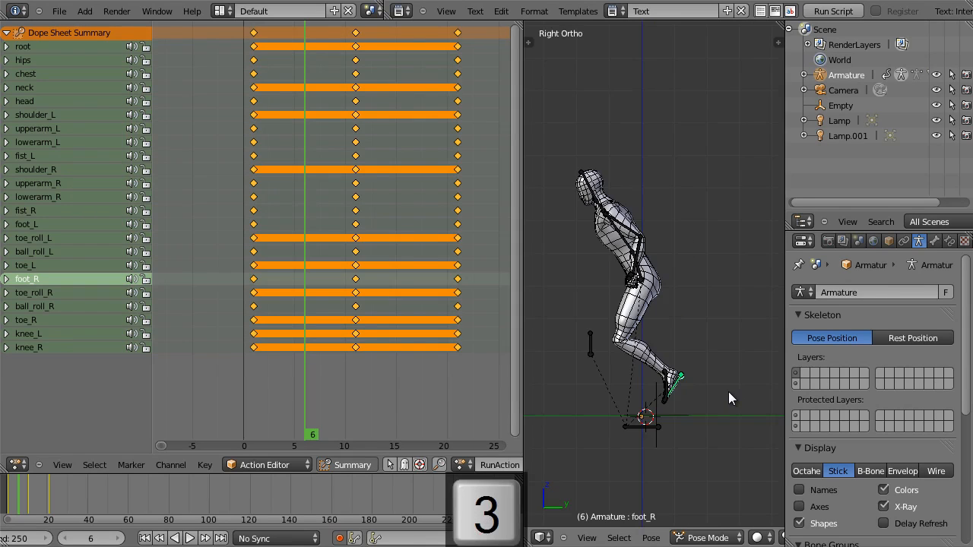
{"action": "key", "text": "g"}
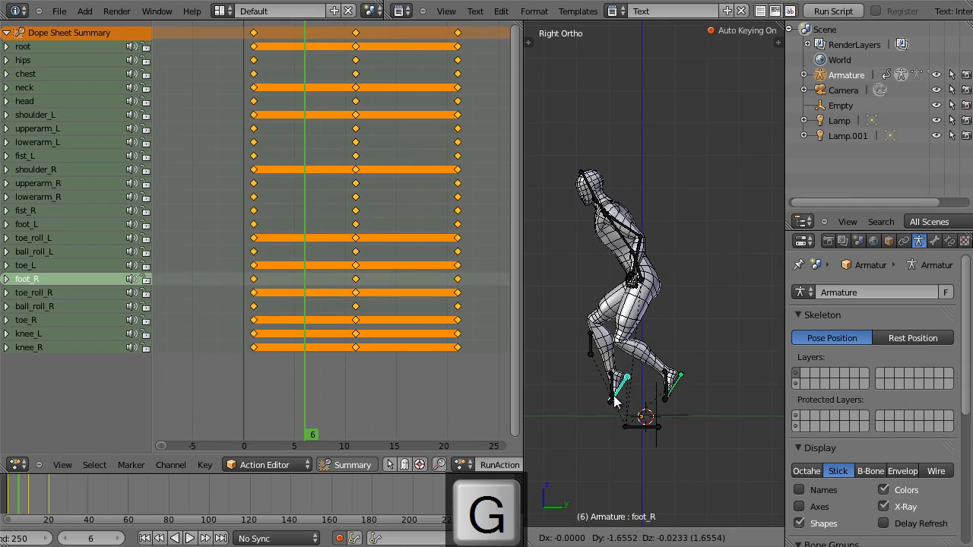
{"action": "left_click", "coordinate": [614, 398]}
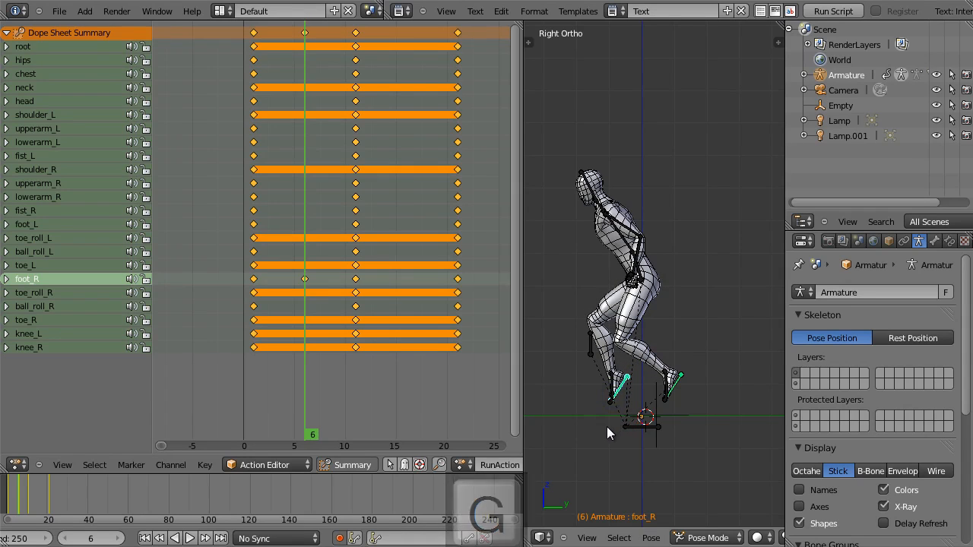
{"action": "key", "text": "g"}
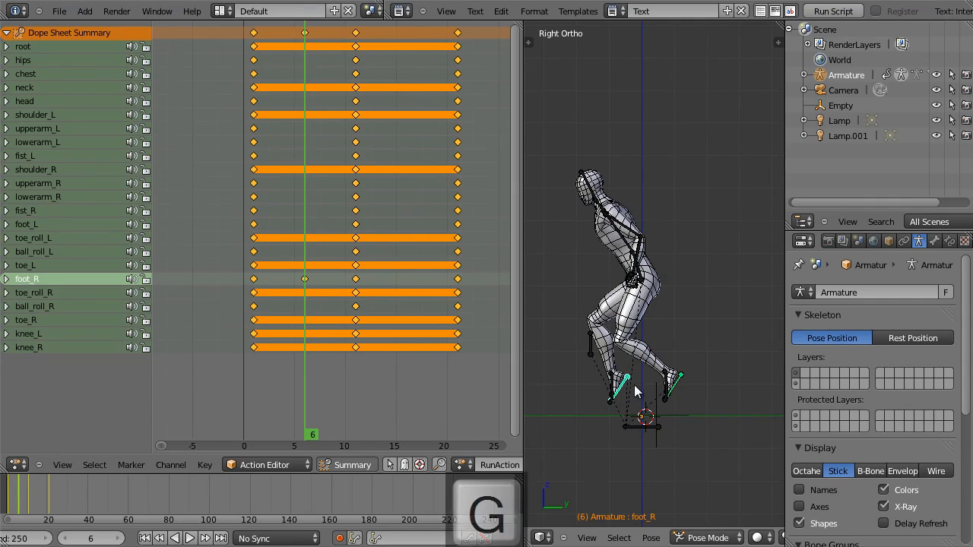
{"action": "left_click", "coordinate": [586, 337]}
- Move both knee target bones further forward, in front of the character, on frame 6
{"action": "key", "text": "a"}
{"action": "key", "text": "b"}
{"action": "left_click_drag", "start_coordinate": [572, 320], "coordinate": [593, 366]}
{"action": "key", "text": "g"}
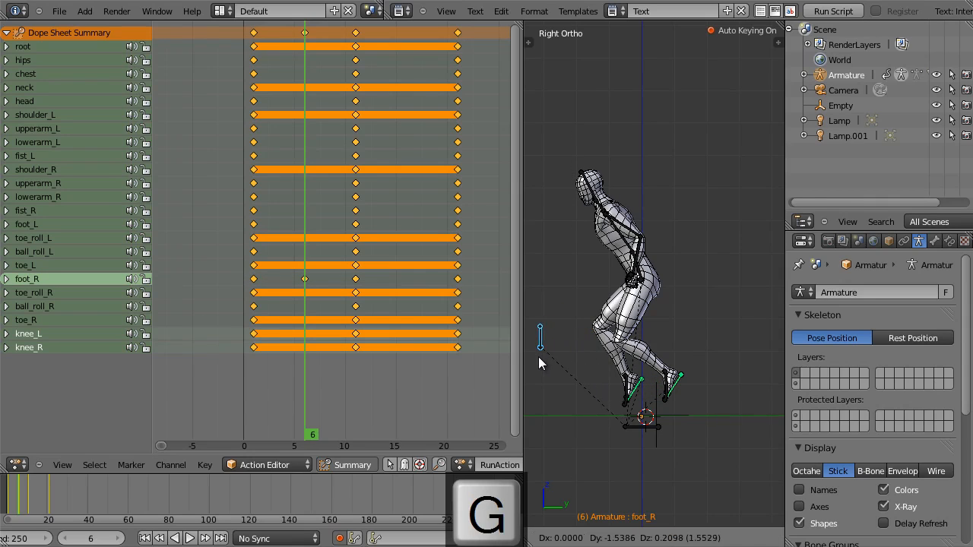
{"action": "left_click", "coordinate": [538, 356]}
{"action": "key", "text": "g"}
{"action": "left_click", "coordinate": [566, 350]}
- Extend the right foot further forward and rotate it flat, parallel to the ground, slightly above floor level
{"action": "right_click", "coordinate": [635, 384]}
{"action": "key", "text": "g"}
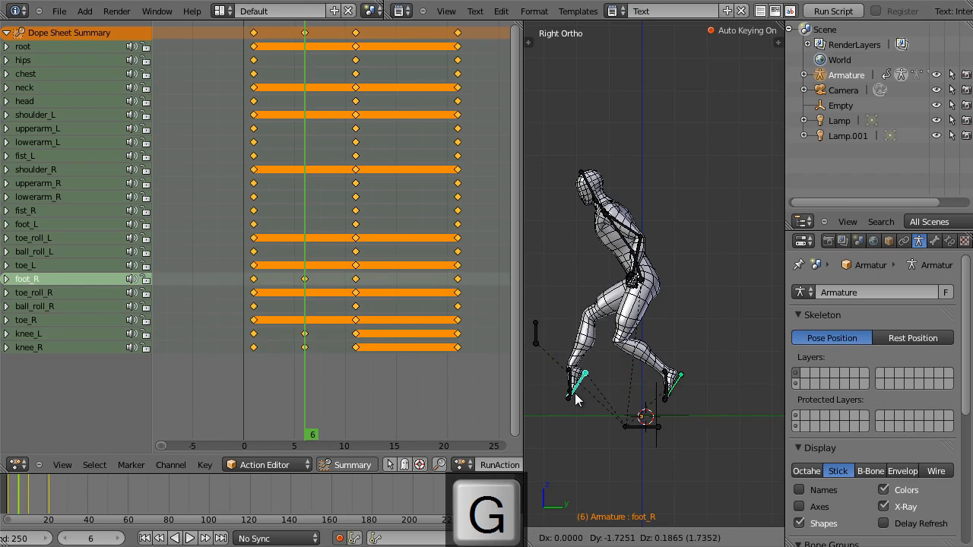
{"action": "key", "text": "r"}
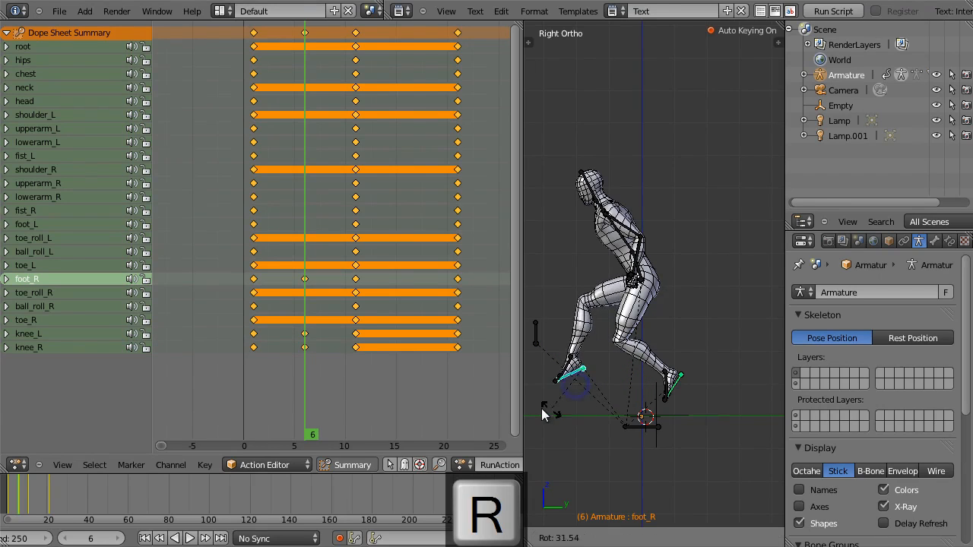
{"action": "left_click", "coordinate": [540, 391]}
{"action": "key", "text": "g"}
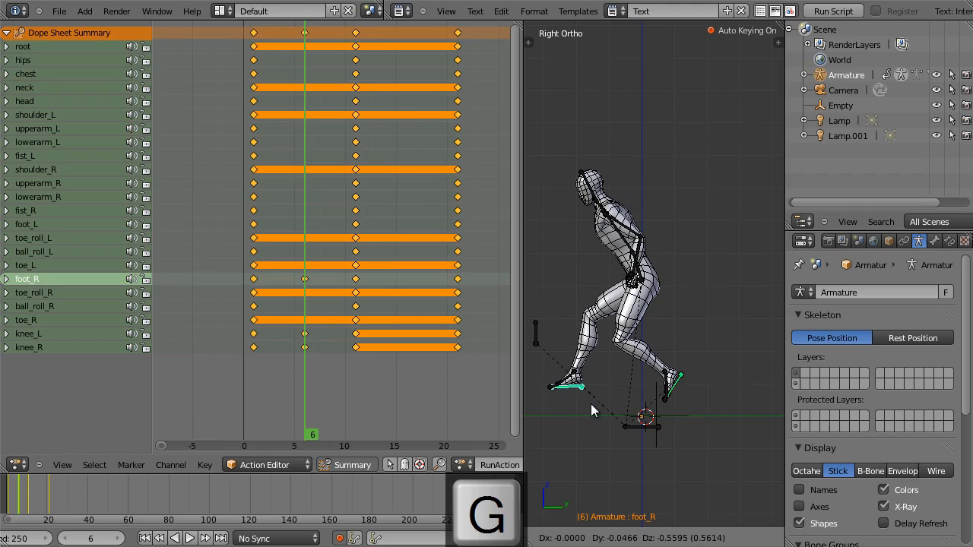
{"action": "left_click", "coordinate": [595, 405]}
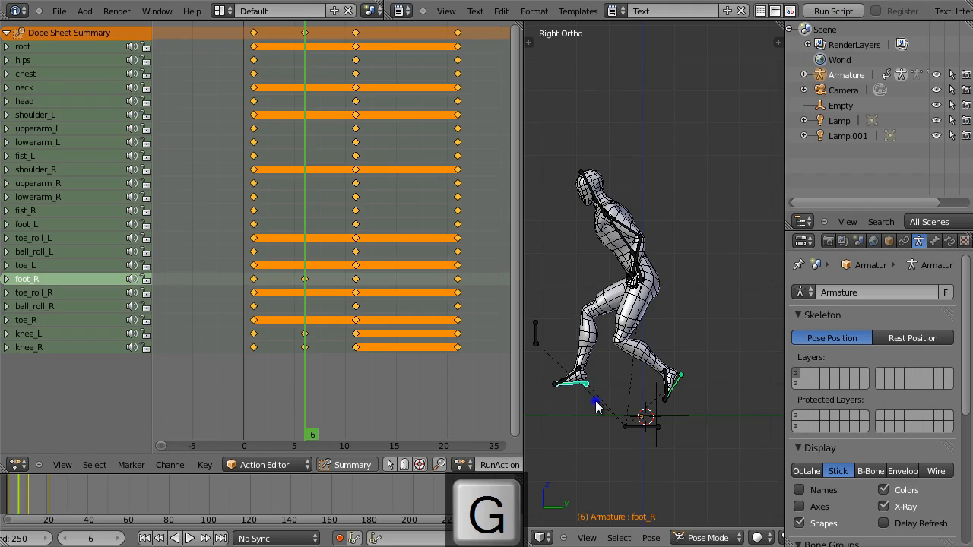
- Stretch the left foot far behind the body and rotate it so its toes point down
{"action": "right_click", "coordinate": [673, 384]}
{"action": "key", "text": "g"}
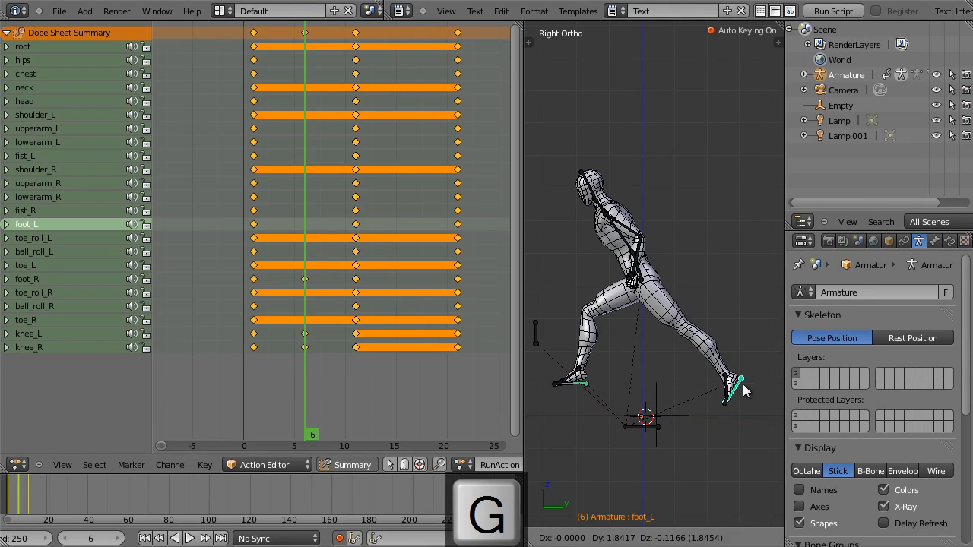
{"action": "left_click", "coordinate": [737, 383]}
{"action": "key", "text": "r"}
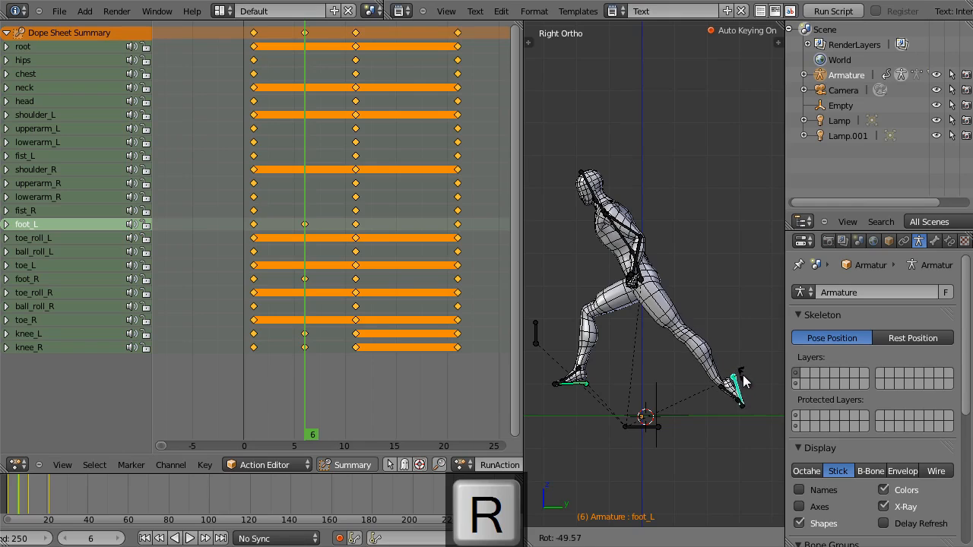
{"action": "left_click", "coordinate": [744, 380]}
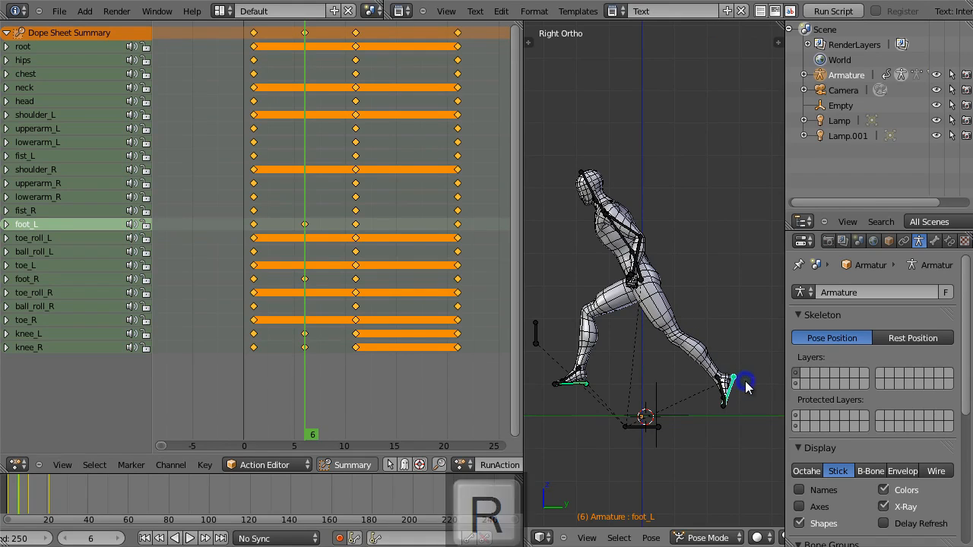
- Shift the hips slightly forward and down by about 0.1, and raise the left foot slightly
{"action": "right_click", "coordinate": [643, 280]}
{"action": "key", "text": "g"}
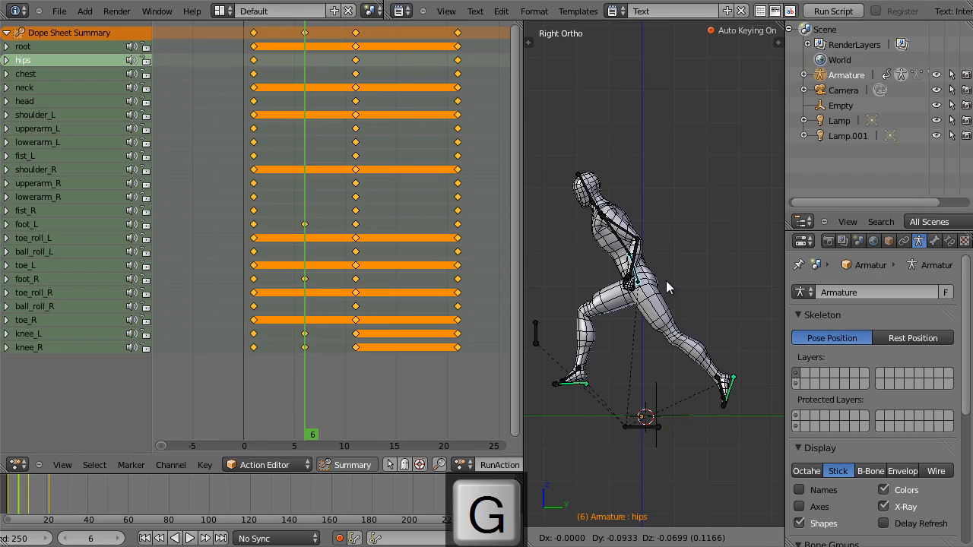
{"action": "left_click", "coordinate": [666, 279]}
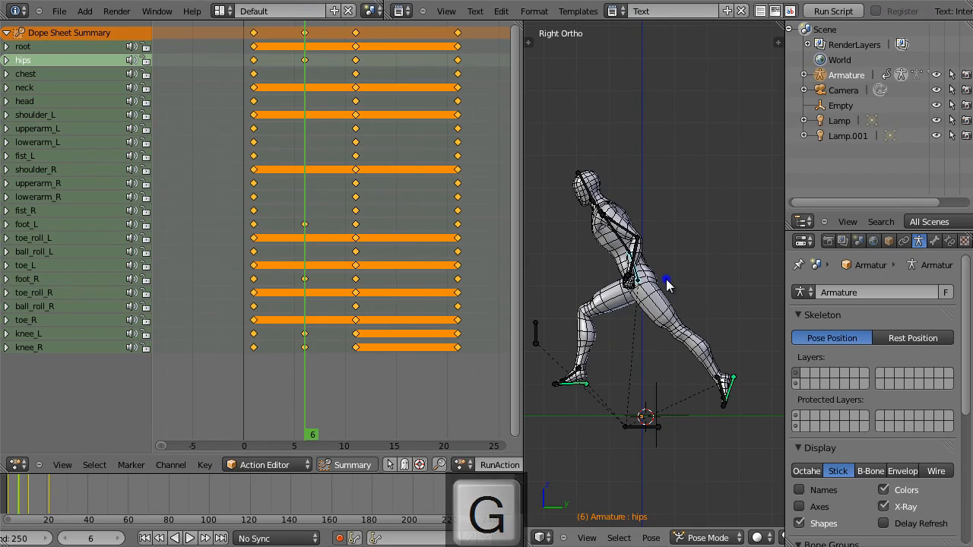
{"action": "right_click", "coordinate": [731, 380]}
{"action": "key", "text": "g"}
{"action": "left_click", "coordinate": [659, 422]}
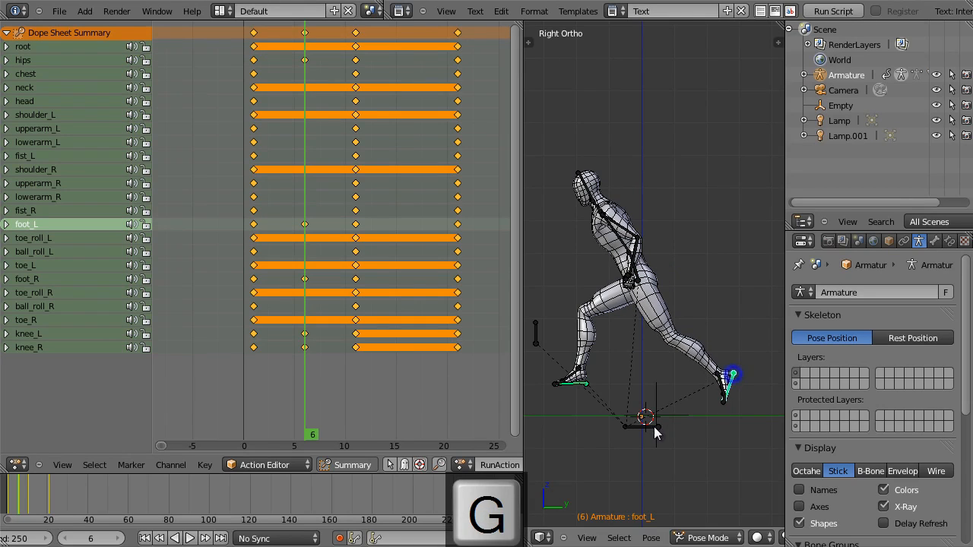
- Raise the root bone slightly along the global Z axis on frame 6
{"action": "right_click", "coordinate": [646, 426]}
{"action": "key", "text": "g"}
{"action": "key", "text": "z"}
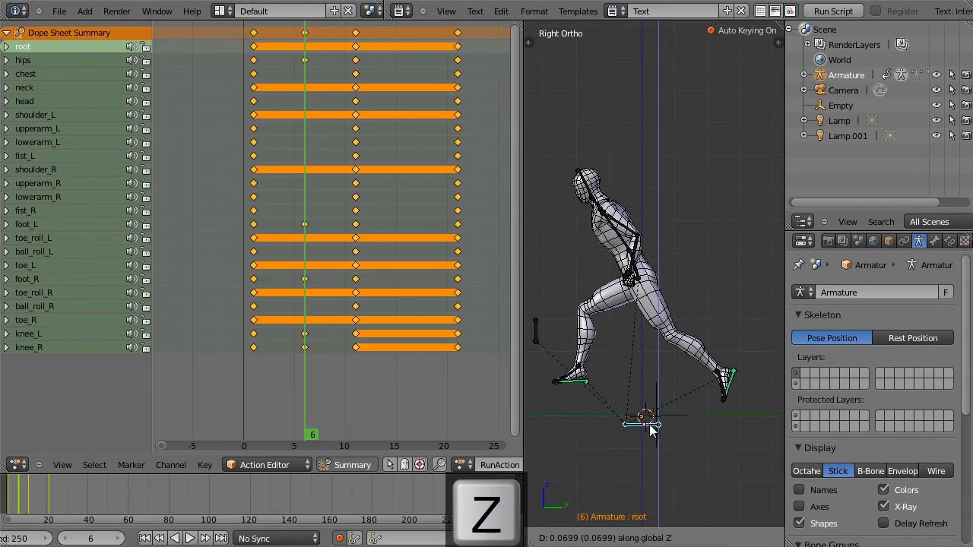
{"action": "left_click", "coordinate": [650, 430]}
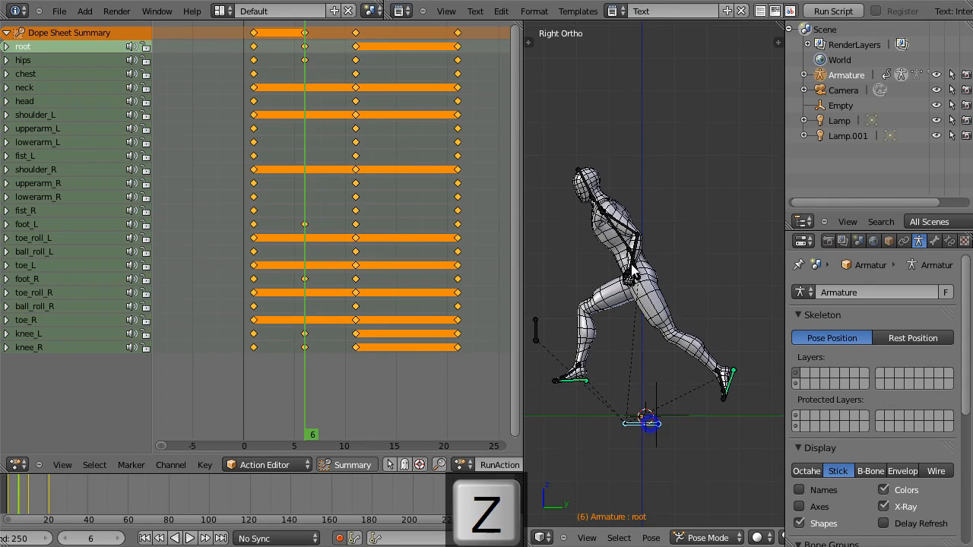
- Swing the left upper arm forward and bend the left lower arm upward by about 42 degrees
{"action": "right_click", "coordinate": [625, 225]}
{"action": "key", "text": "r"}
{"action": "left_click", "coordinate": [564, 232]}
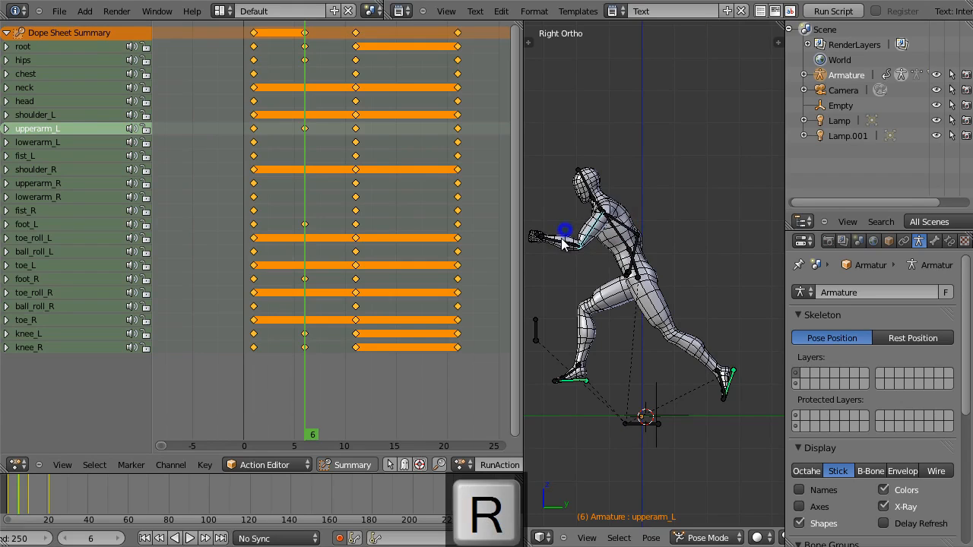
{"action": "right_click", "coordinate": [559, 240]}
{"action": "key", "text": "r"}
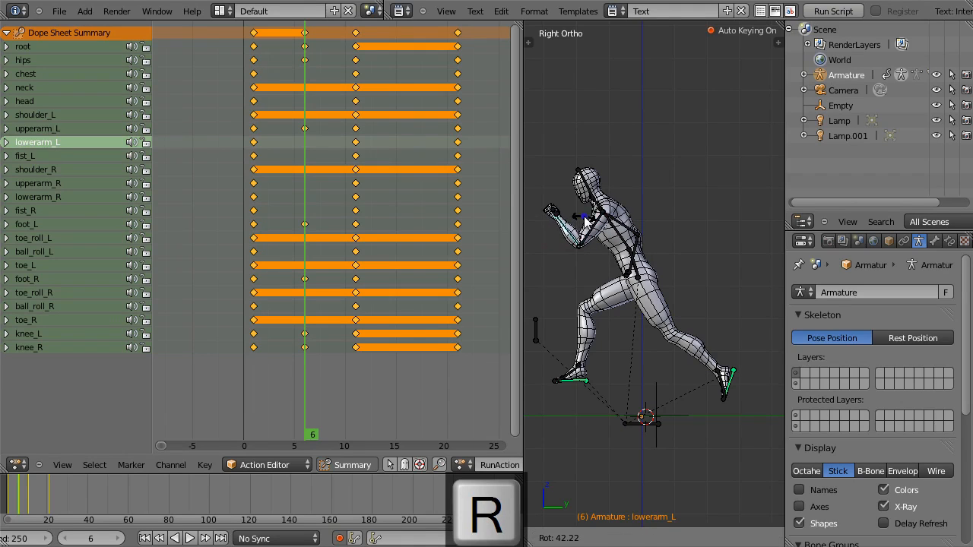
{"action": "left_click", "coordinate": [584, 216]}
- Rotate the right upper arm backward and up behind the torso on frame 6
{"action": "right_click", "coordinate": [628, 226]}
{"action": "key", "text": "r"}
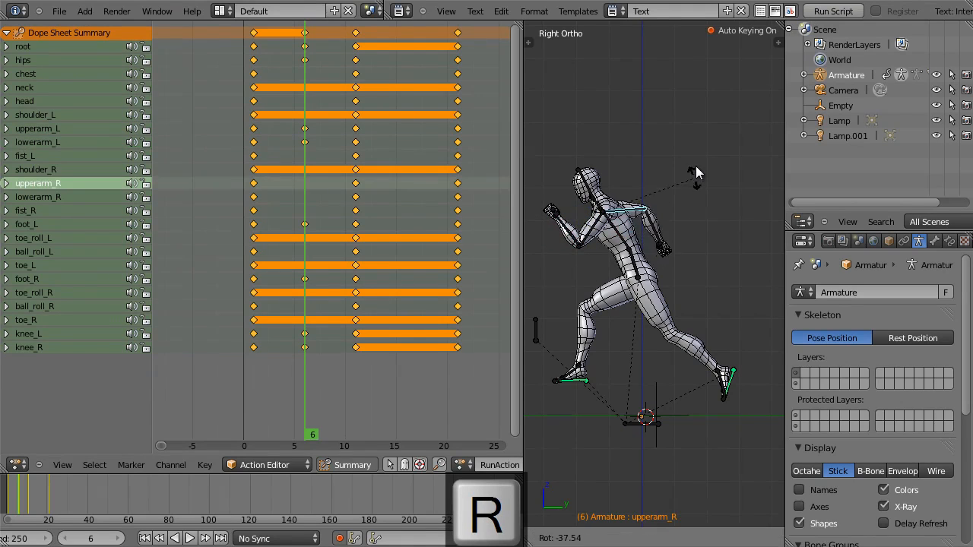
{"action": "left_click", "coordinate": [697, 153]}
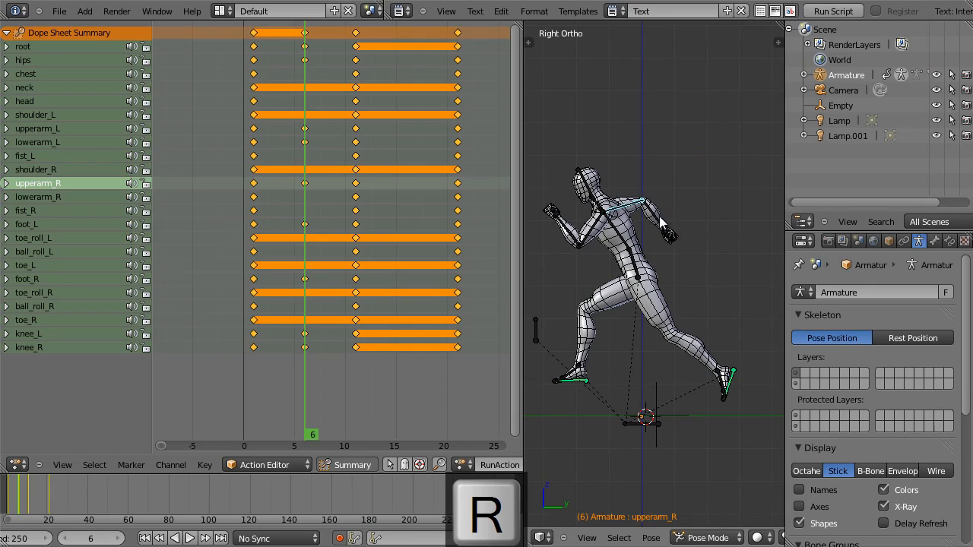
{"action": "right_click", "coordinate": [564, 223]}
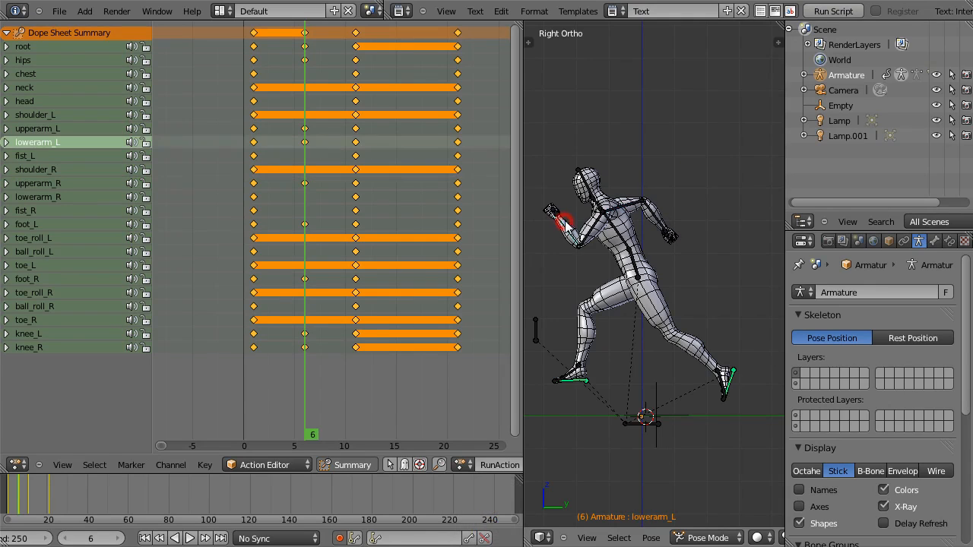
{"action": "right_click", "coordinate": [636, 209]}
{"action": "key", "text": "r"}
{"action": "left_click", "coordinate": [637, 207]}
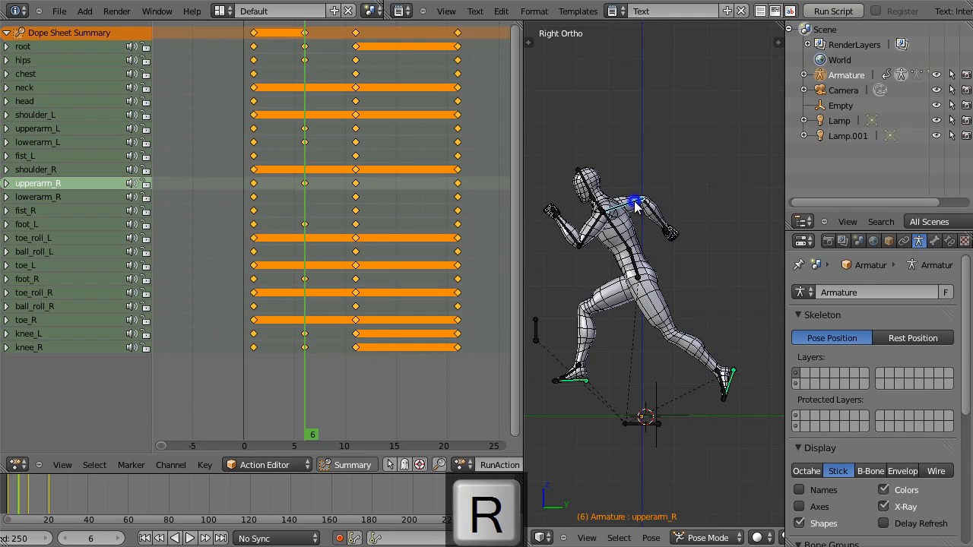
- Rotate the right shoulder bone by about 3.5 degrees in the front view on frame 6
{"action": "key", "text": "KP_1"}
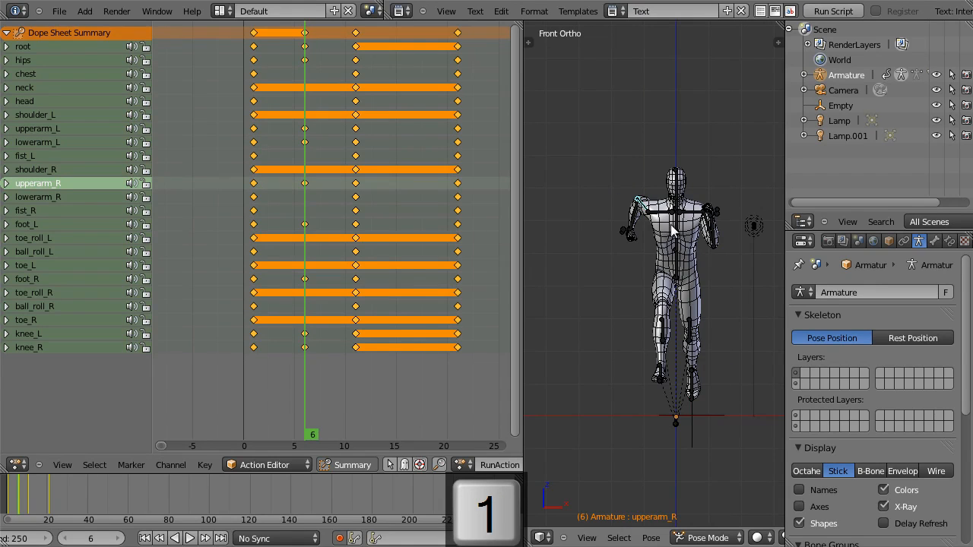
{"action": "right_click", "coordinate": [653, 213]}
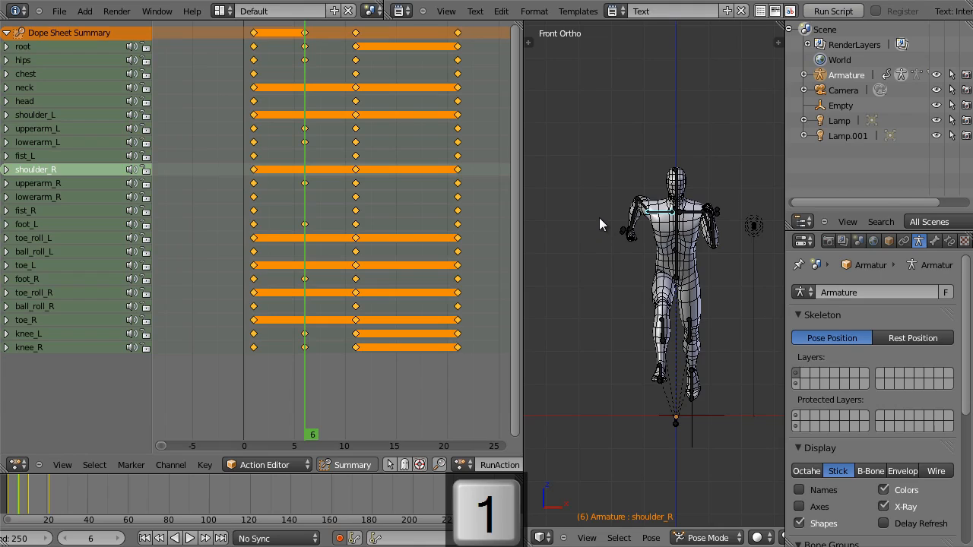
{"action": "key", "text": "r"}
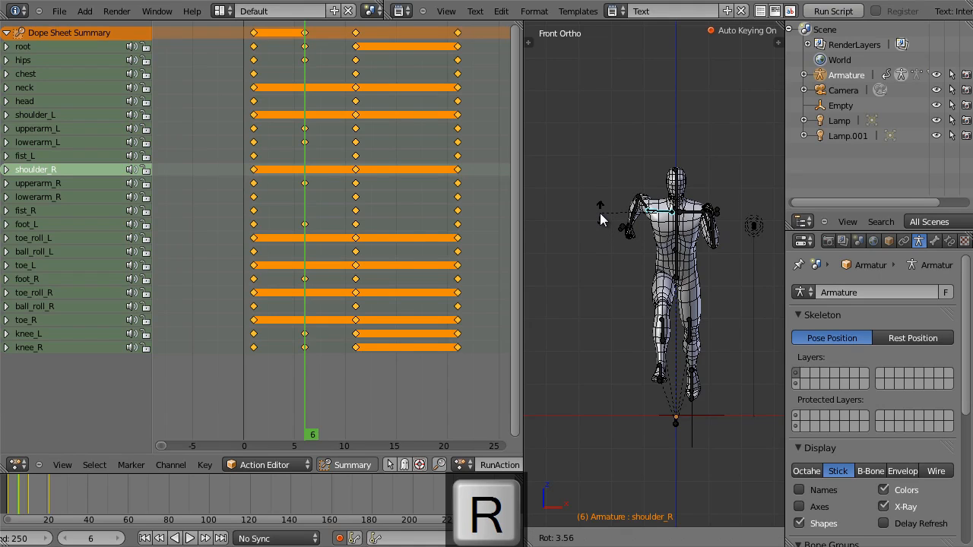
{"action": "left_click", "coordinate": [600, 219]}
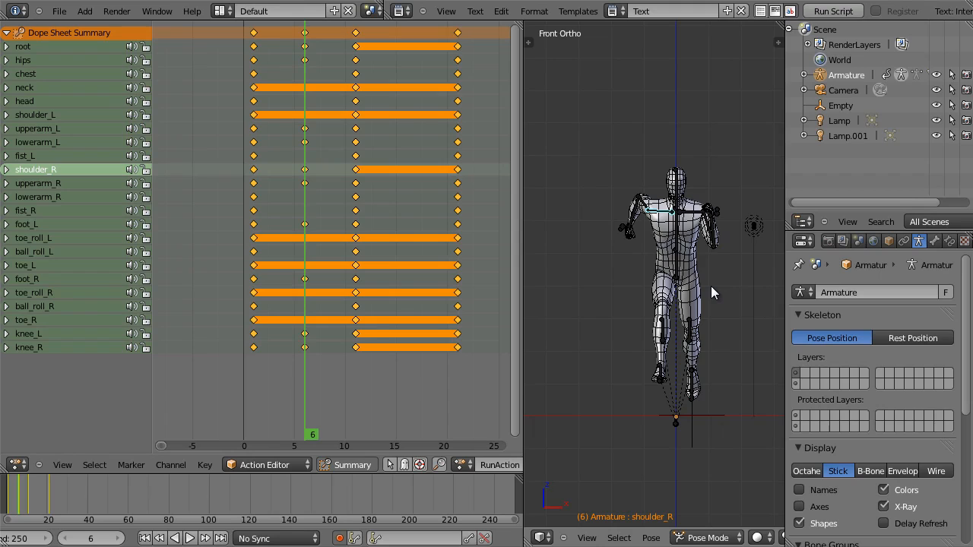
- Lean the torso slightly forward by rotating the hips bone about 2.5 degrees in the side view
{"action": "key", "text": "KP_3"}
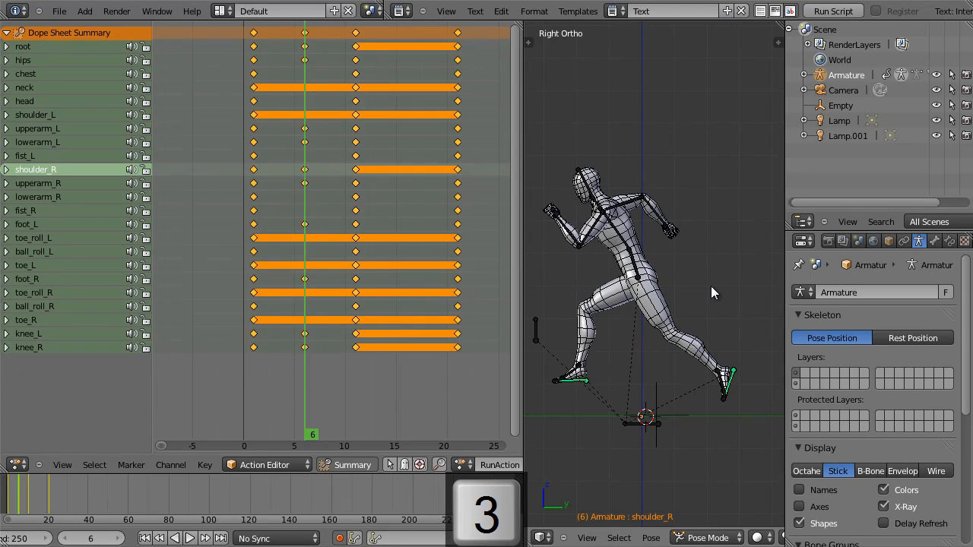
{"action": "right_click", "coordinate": [621, 253]}
{"action": "key", "text": "r"}
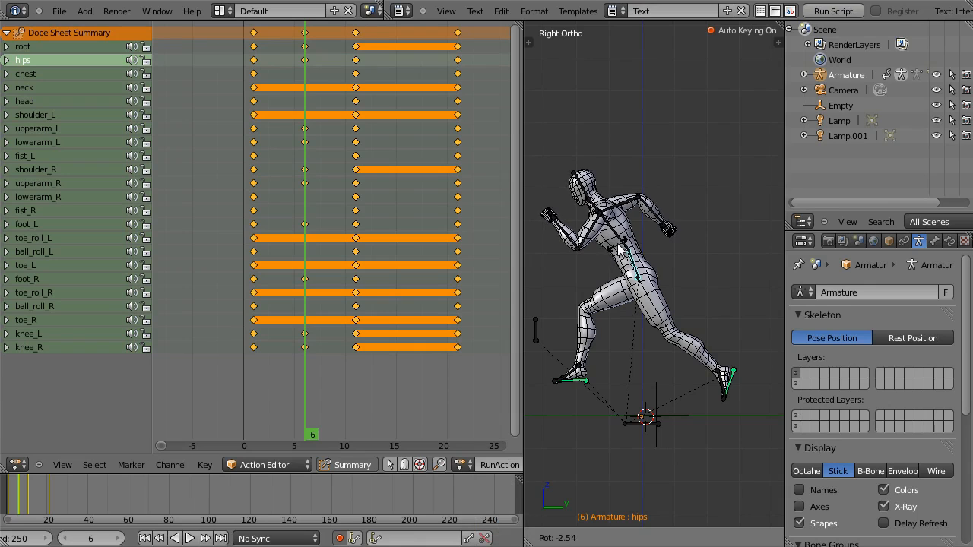
{"action": "left_click", "coordinate": [624, 239]}
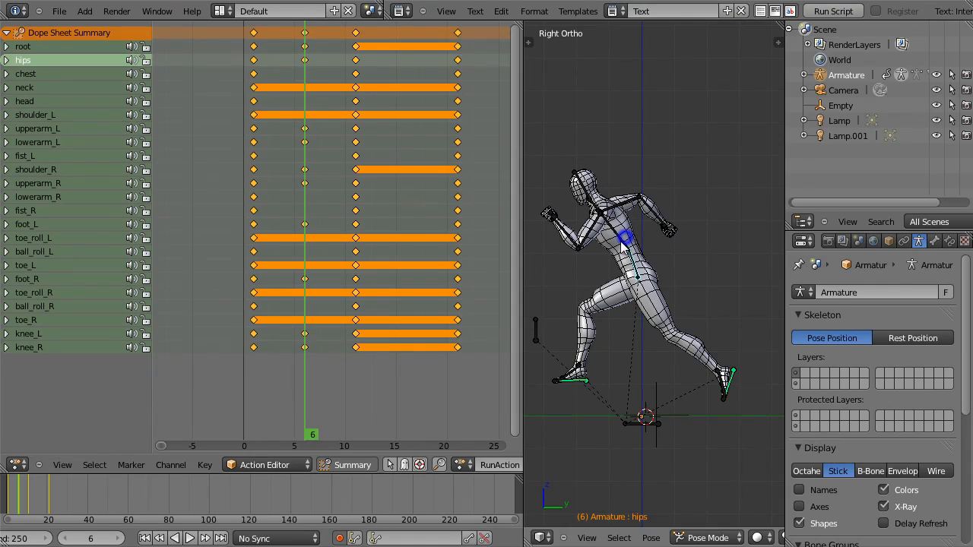
- Select all keyframes on frame 6 and move them to frame 7
{"action": "mouse_move", "coordinate": [299, 250]}
{"action": "left_mouse_down"}
{"action": "mouse_move", "coordinate": [254, 252]}
{"action": "mouse_move", "coordinate": [358, 260]}
{"action": "mouse_move", "coordinate": [308, 246]}
{"action": "left_mouse_up"}
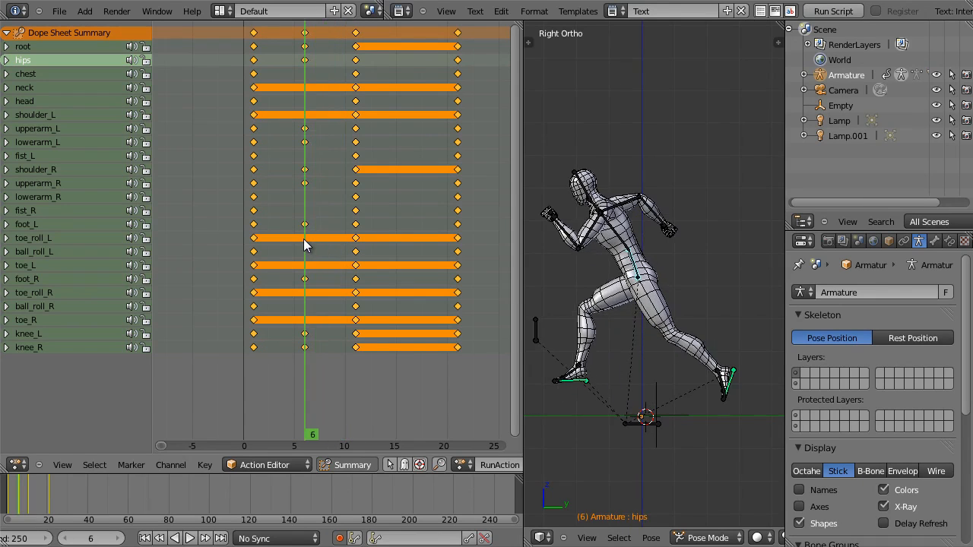
{"action": "key", "text": "a"}
{"action": "key", "text": "b"}
{"action": "left_click_drag", "start_coordinate": [312, 351], "coordinate": [296, 41]}
{"action": "key", "text": "g"}
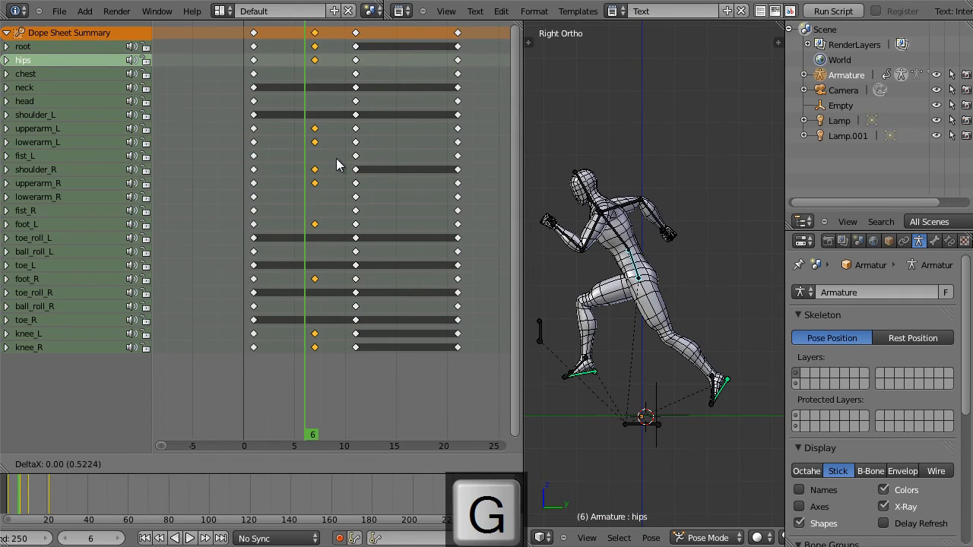
{"action": "left_click", "coordinate": [336, 158]}
- Copy the pose of all bones at frame 7 and paste it mirrored on frame 17
{"action": "left_click", "coordinate": [315, 185]}
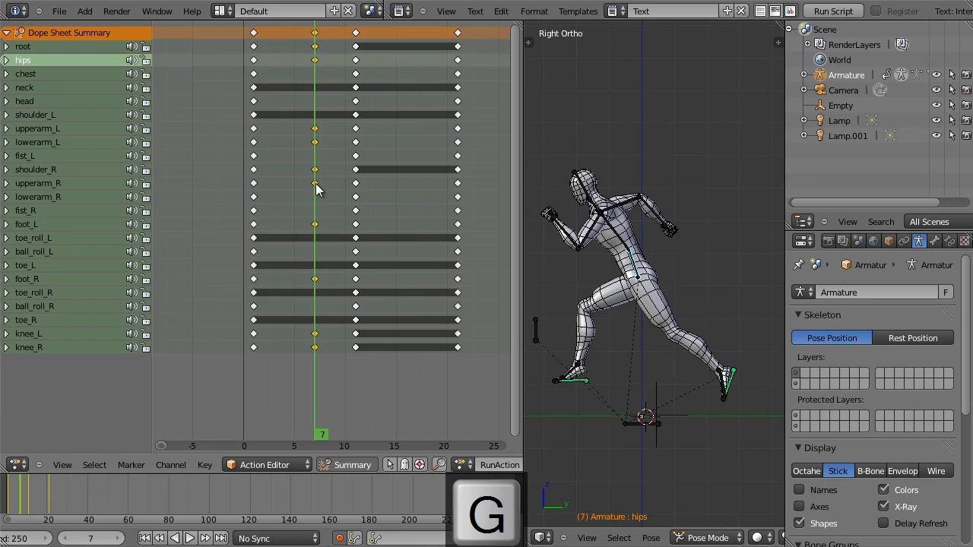
{"action": "left_click", "coordinate": [336, 190]}
{"action": "left_click_drag", "start_coordinate": [338, 193], "coordinate": [317, 192]}
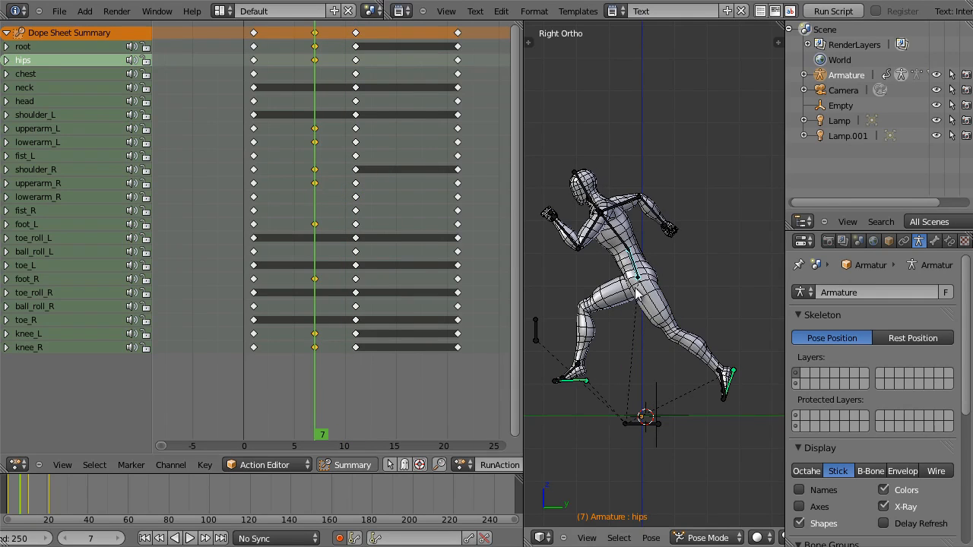
{"action": "key", "text": "a"}
{"action": "key", "text": "a"}
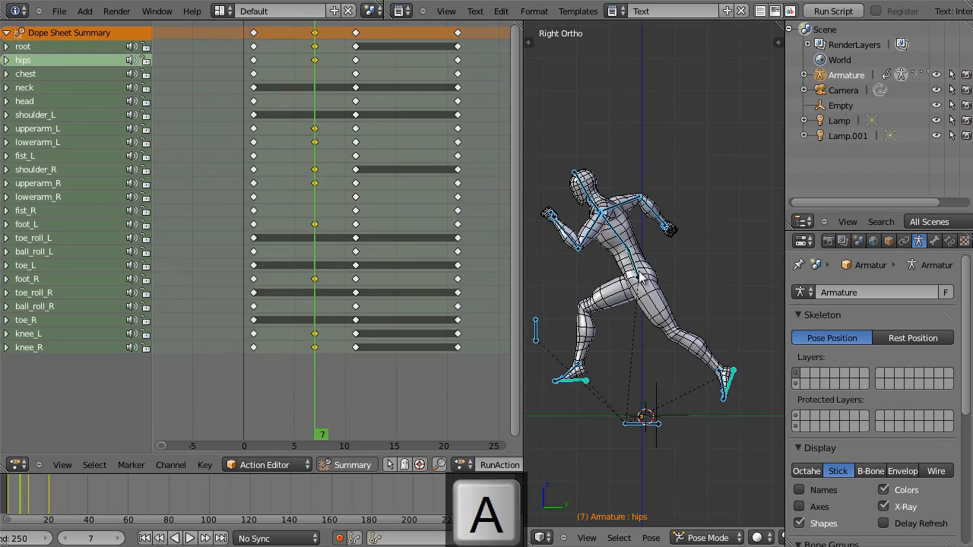
{"action": "key", "text": "ctrl+c"}
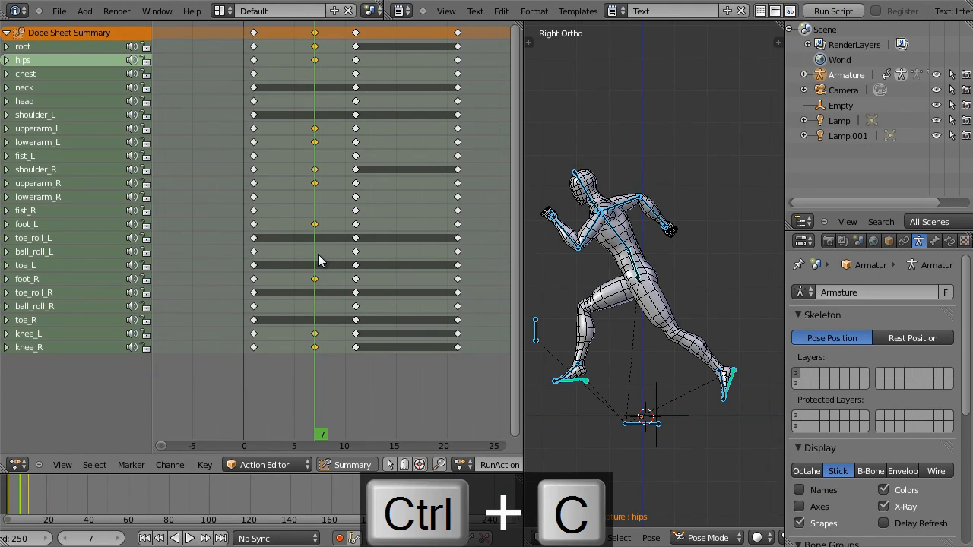
{"action": "key", "text": "shift+Up"}
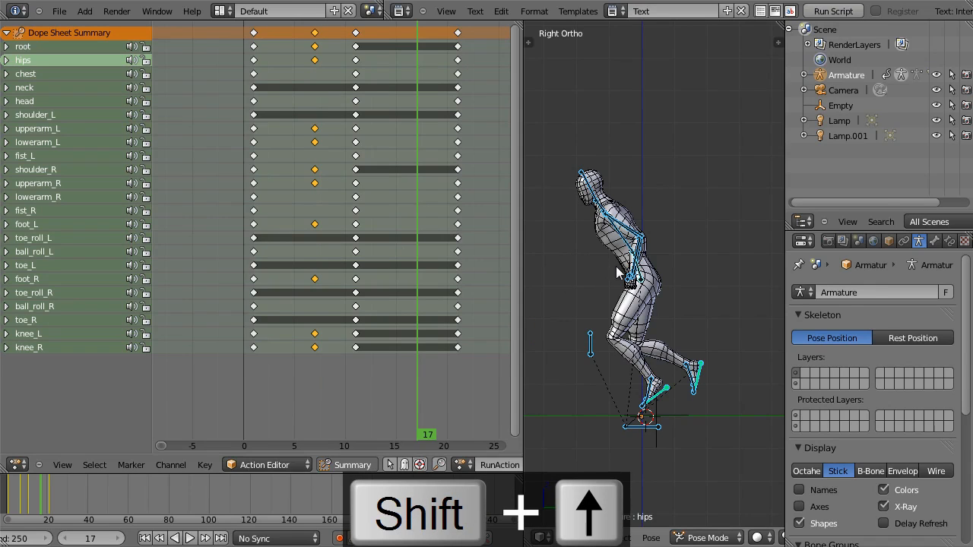
{"action": "key", "text": "ctrl+shift+v"}
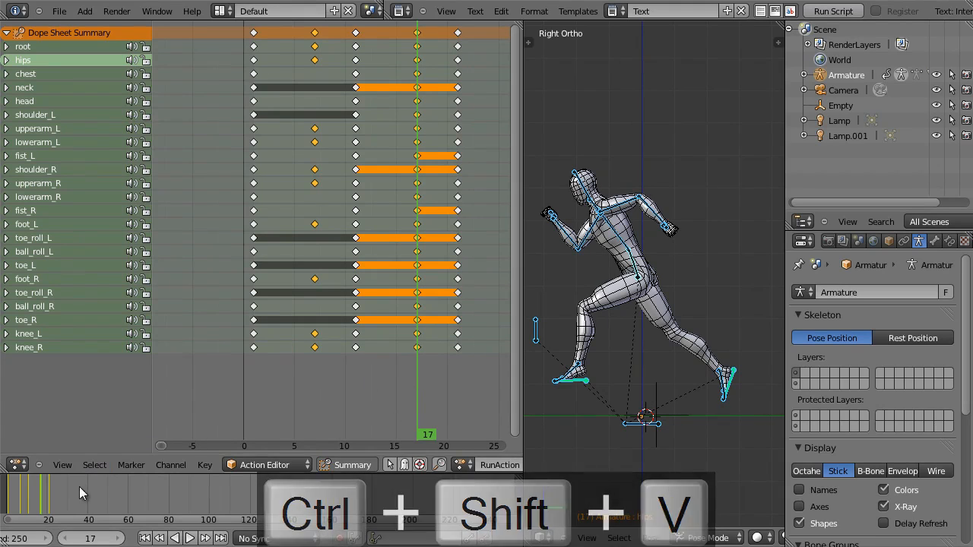
- Set the end frame of the animation range to 20
{"action": "scroll", "coordinate": [20, 497], "scroll_direction": "up", "scroll_amount": 7}
{"action": "scroll", "coordinate": [22, 492], "scroll_direction": "up", "scroll_amount": 2}
{"action": "middle_click_drag", "start_coordinate": [23, 491], "coordinate": [408, 487]}
{"action": "scroll", "coordinate": [215, 506], "scroll_direction": "up", "scroll_amount": 2}
{"action": "scroll", "coordinate": [215, 506], "scroll_direction": "up", "scroll_amount": 3}
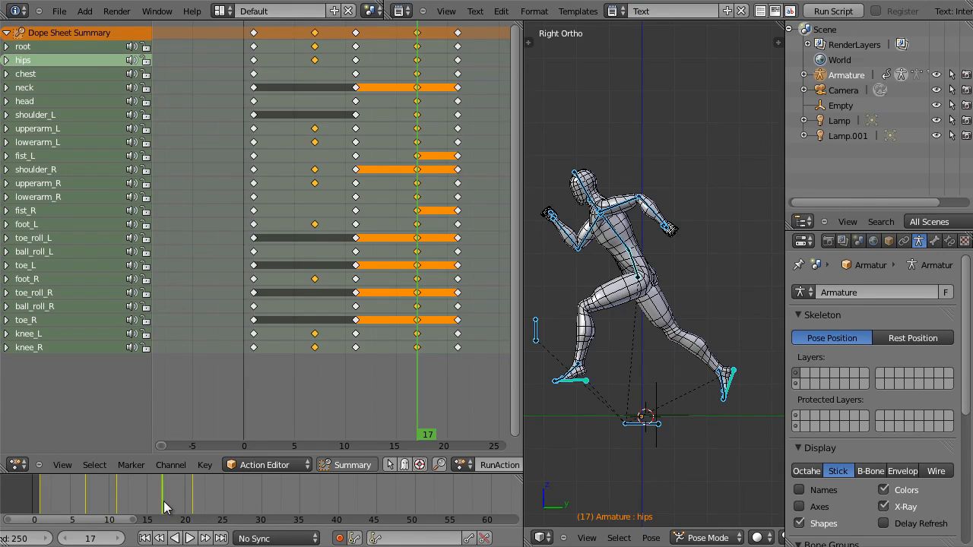
{"action": "left_click", "coordinate": [228, 504]}
{"action": "mouse_move", "coordinate": [233, 503]}
{"action": "left_mouse_down"}
{"action": "mouse_move", "coordinate": [241, 506]}
{"action": "mouse_move", "coordinate": [233, 508]}
{"action": "left_mouse_up"}
{"action": "key", "text": "e"}
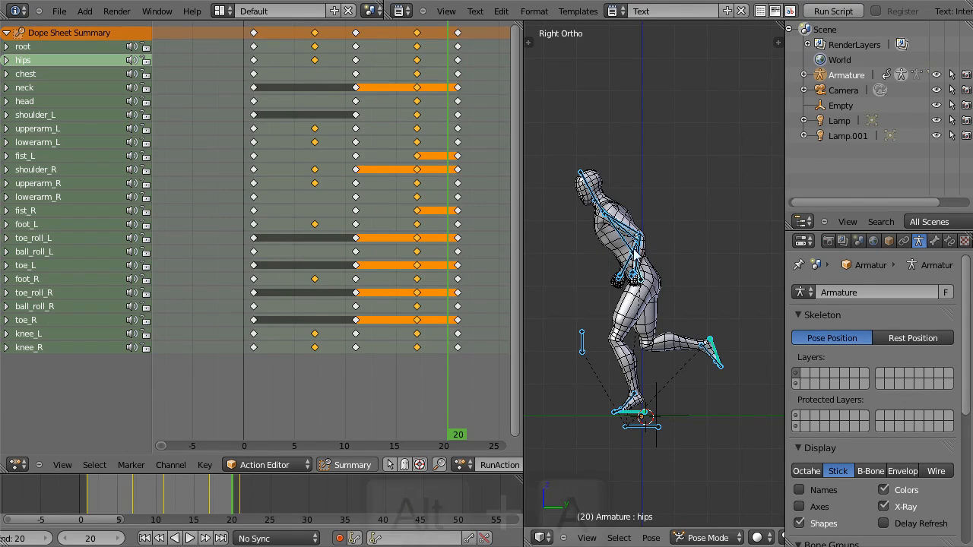
- Play back the run cycle and examine the motion from the front, back and both sides
{"action": "key", "text": "alt+a"}
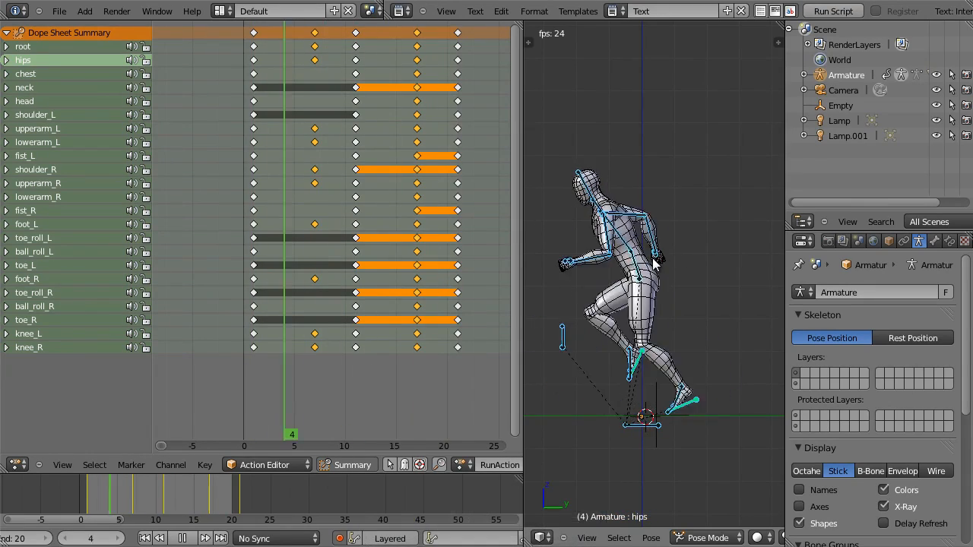
{"action": "key", "text": "Escape"}
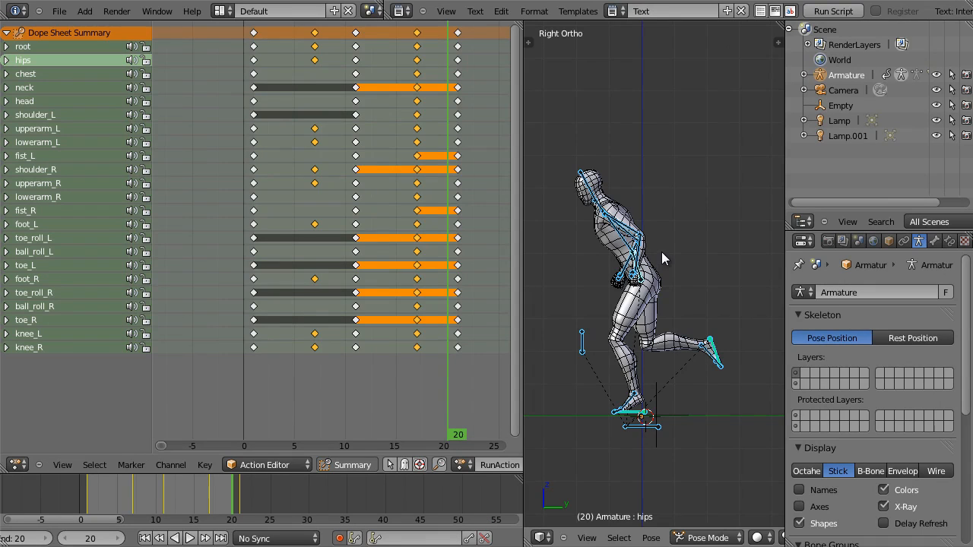
{"action": "key", "text": "alt+a"}
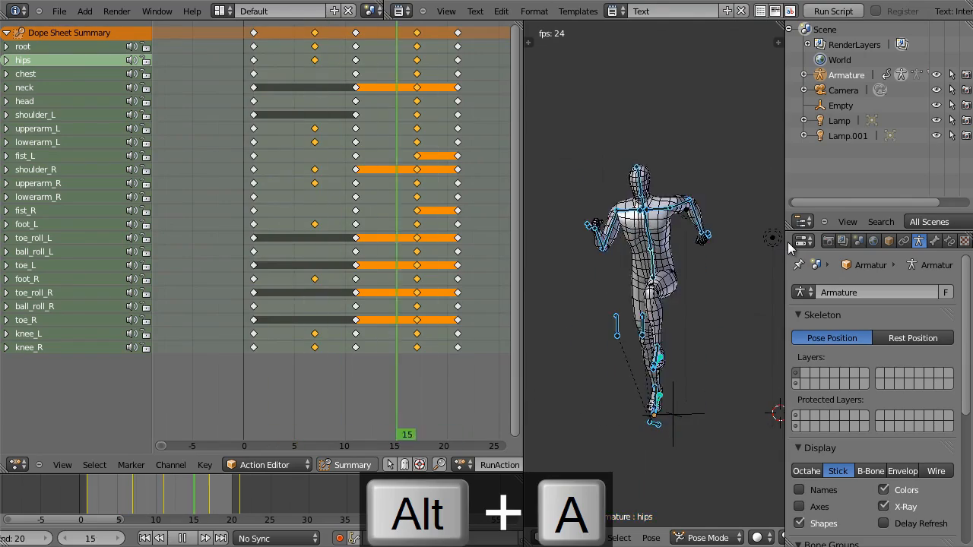
{"action": "key", "text": "KP_1"}
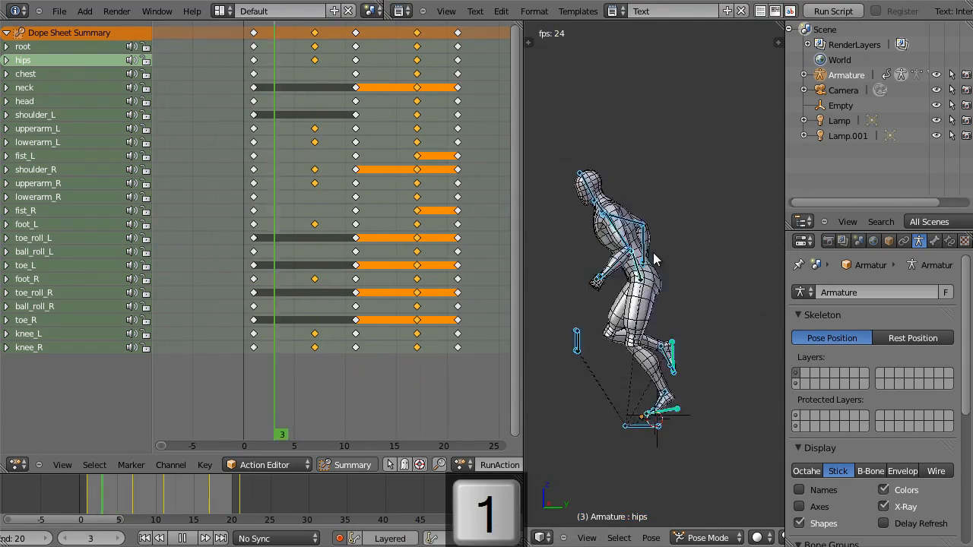
{"action": "key", "text": "KP_3"}
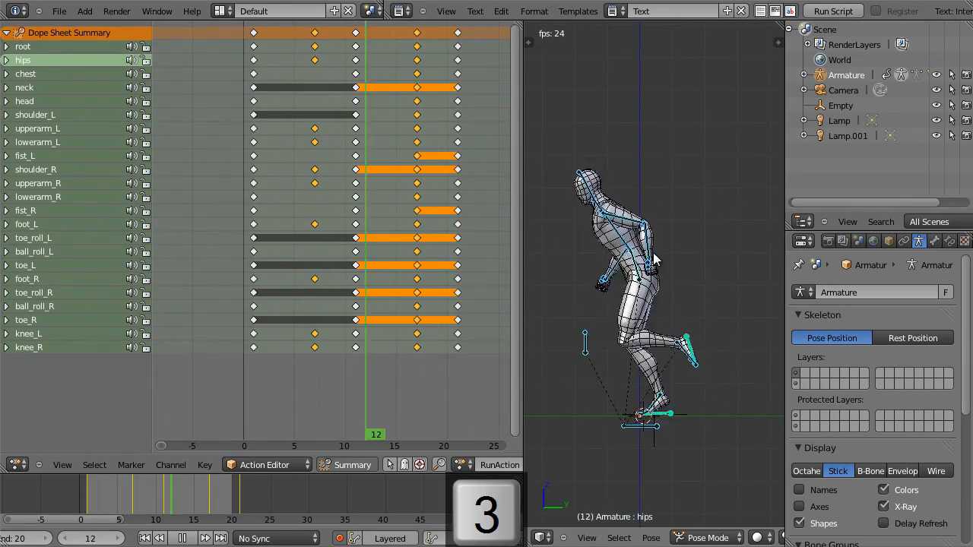
{"action": "key", "text": "ctrl+KP_1"}
{"action": "key", "text": "ctrl+KP_3"}
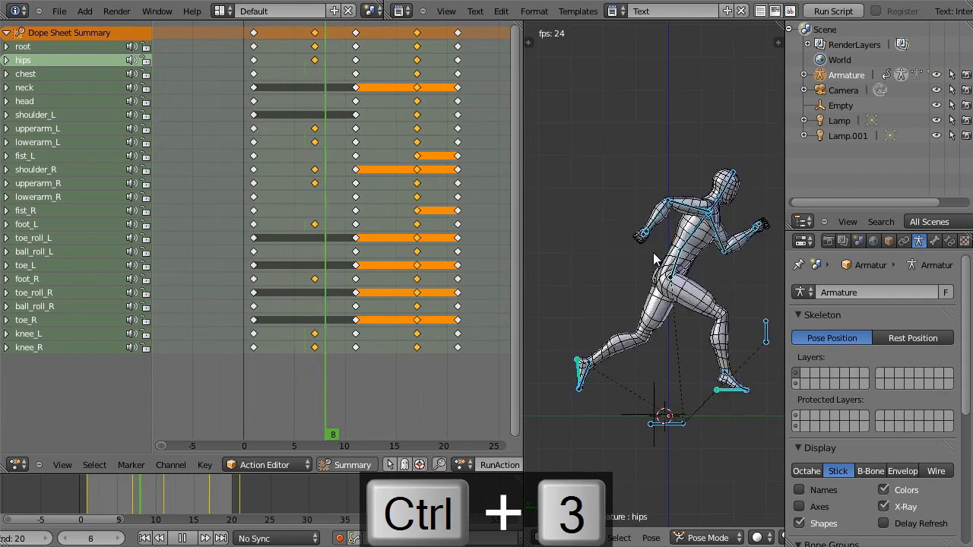
{"action": "key", "text": "KP_3"}
{"action": "middle_click_drag", "start_coordinate": [678, 246], "coordinate": [716, 239], "text": "shift"}
{"action": "key", "text": "Escape"}
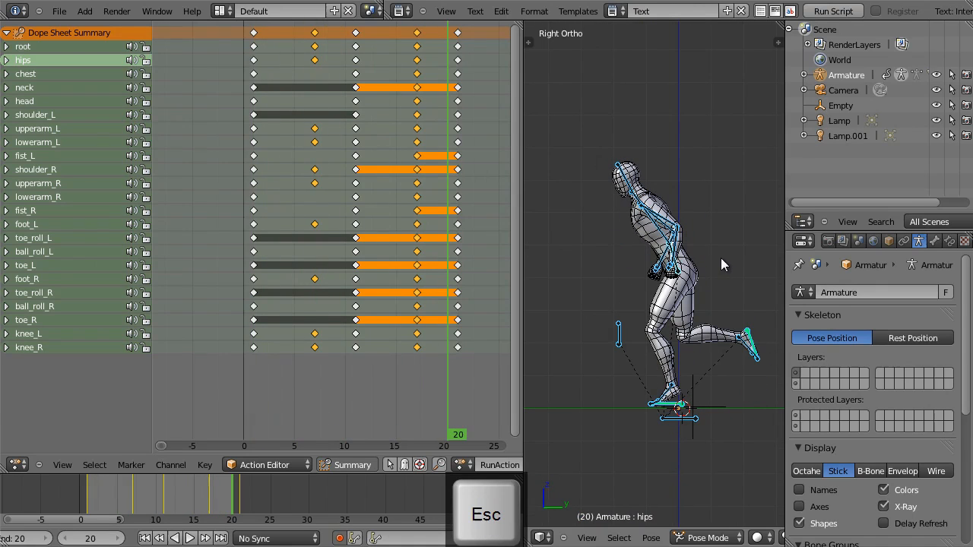
- Save the project as a new incremented file, hero32.blend, on the Desktop
{"action": "left_click", "coordinate": [59, 10]}
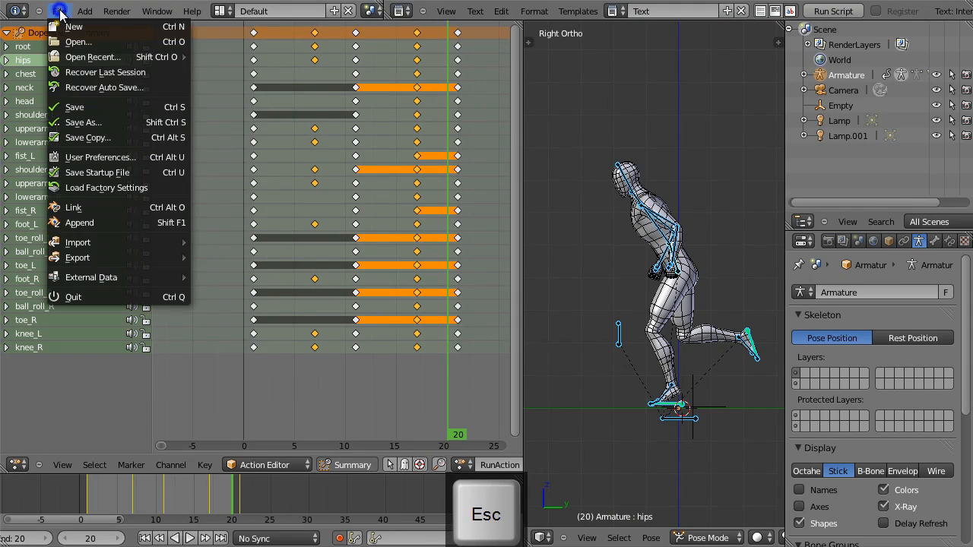
{"action": "left_click", "coordinate": [110, 125]}
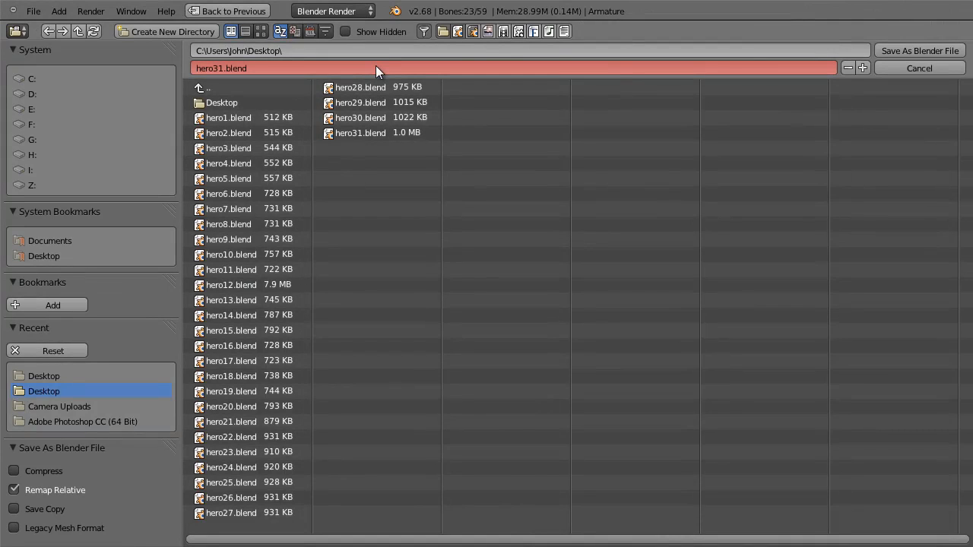
{"action": "key", "text": "KP_Add"}
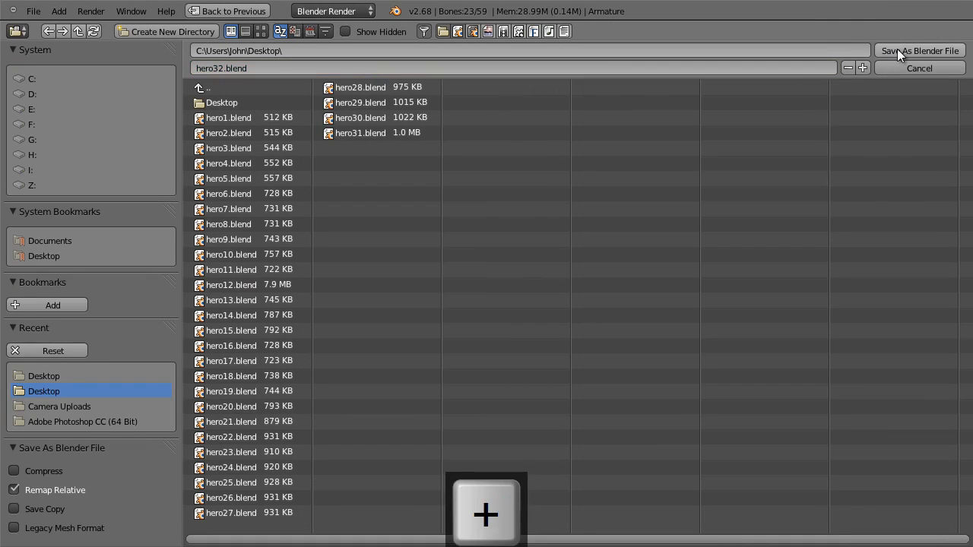